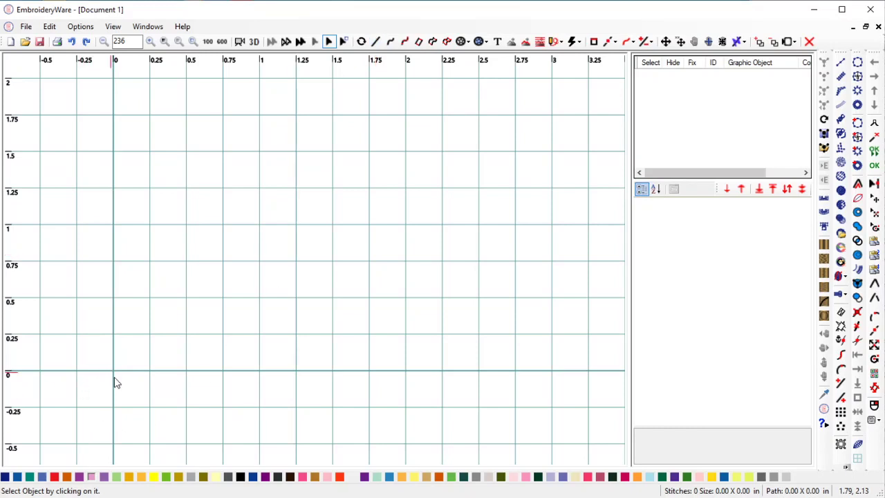
- Draw a straight line from the origin to x=3 along the zero baseline
click(376, 41)
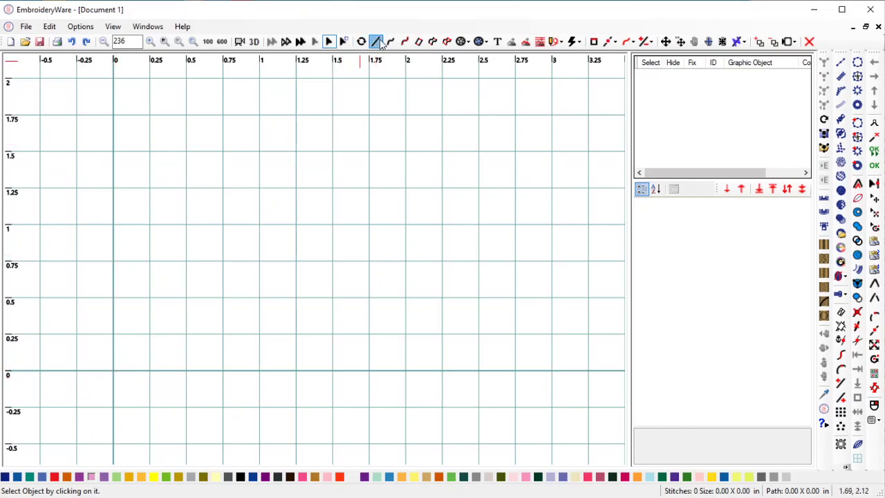
click(114, 374)
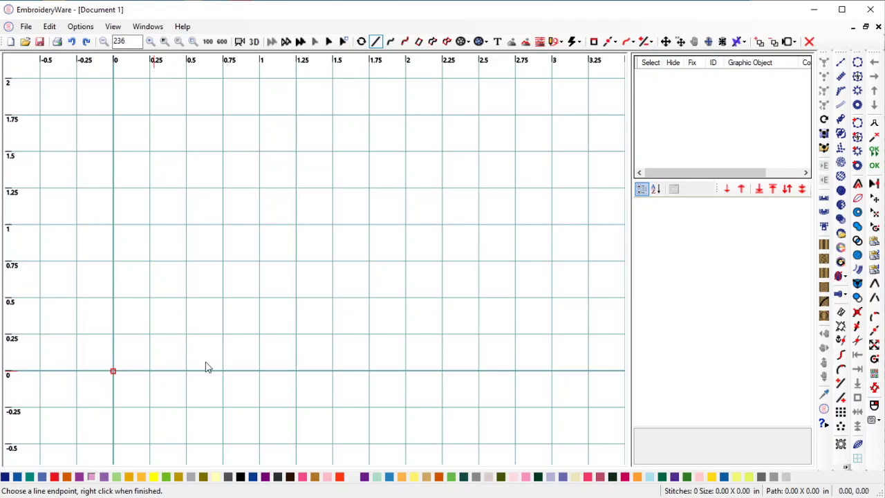
click(553, 373)
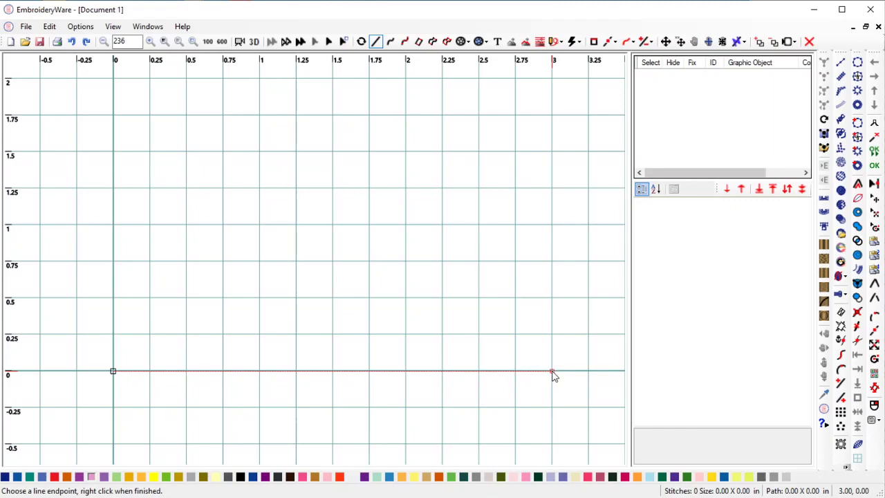
right_click(554, 373)
click(574, 461)
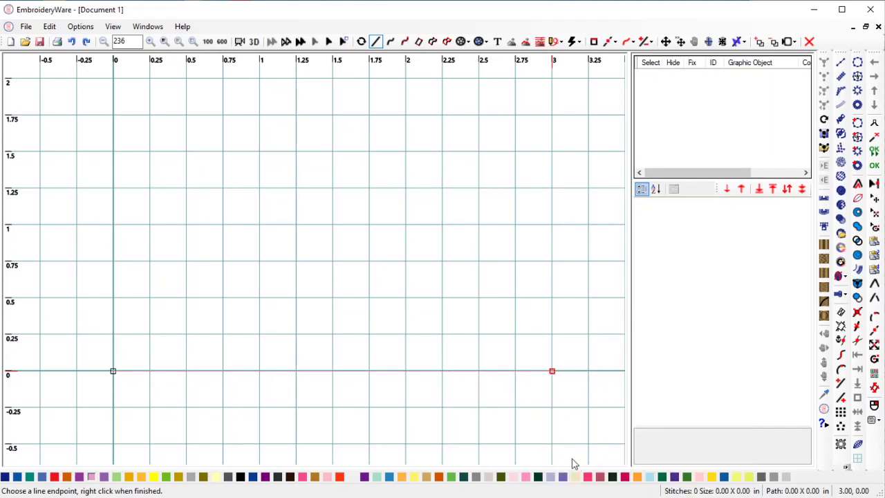
- Start lettering in the Airy Regular style with the text SPACING
click(840, 119)
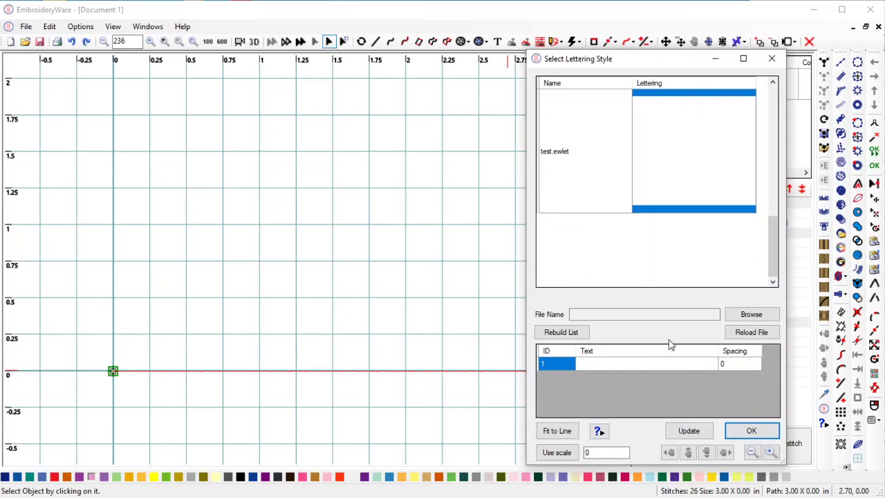
scroll(772, 148, up, 2)
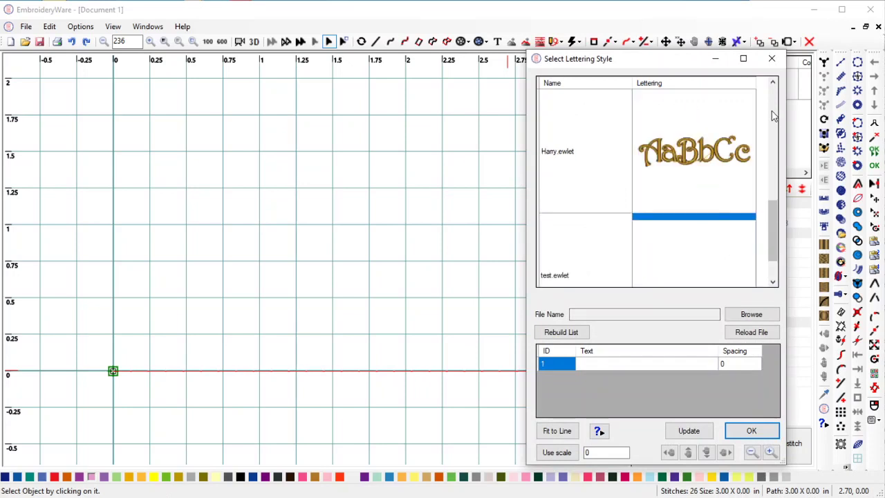
scroll(773, 116, up, 4)
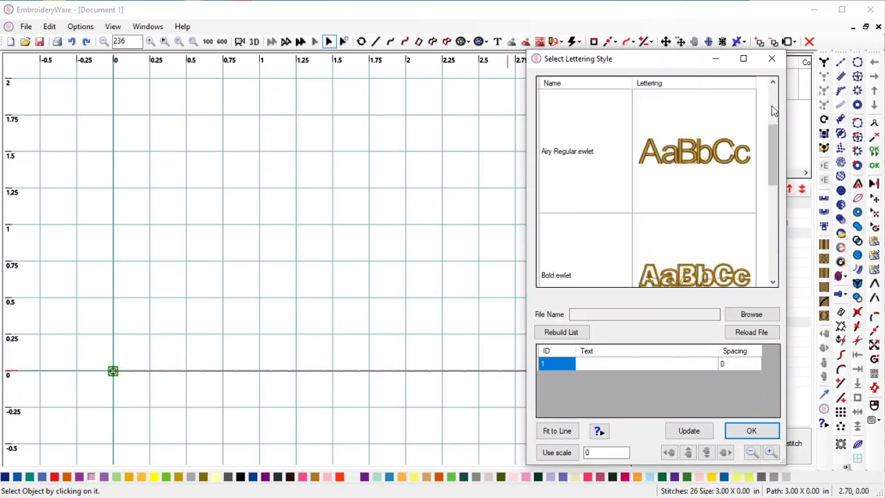
scroll(774, 111, up, 2)
click(695, 276)
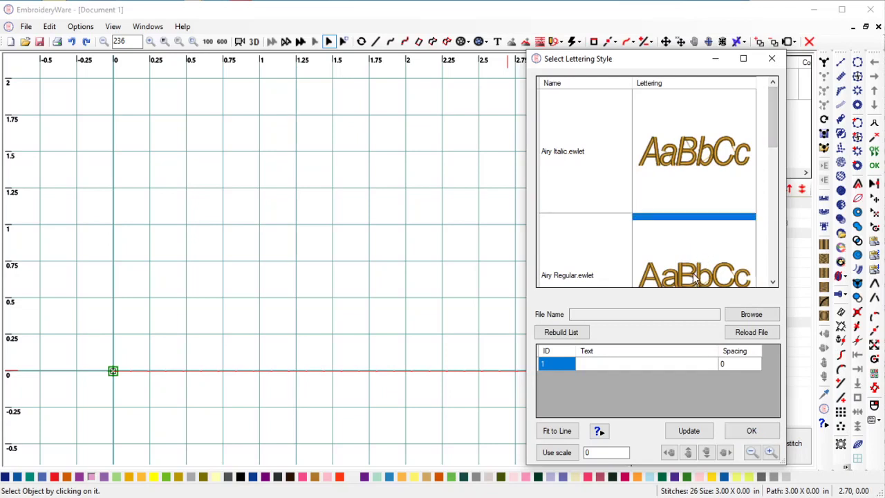
click(619, 368)
click(621, 365)
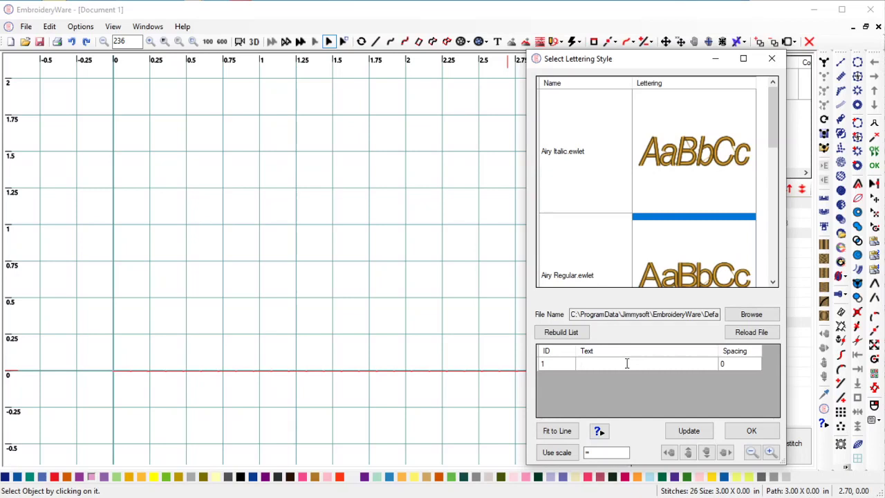
key(Return)
- Set the letter spacing to 20 and fit the lettering to the 3-inch line
click(735, 365)
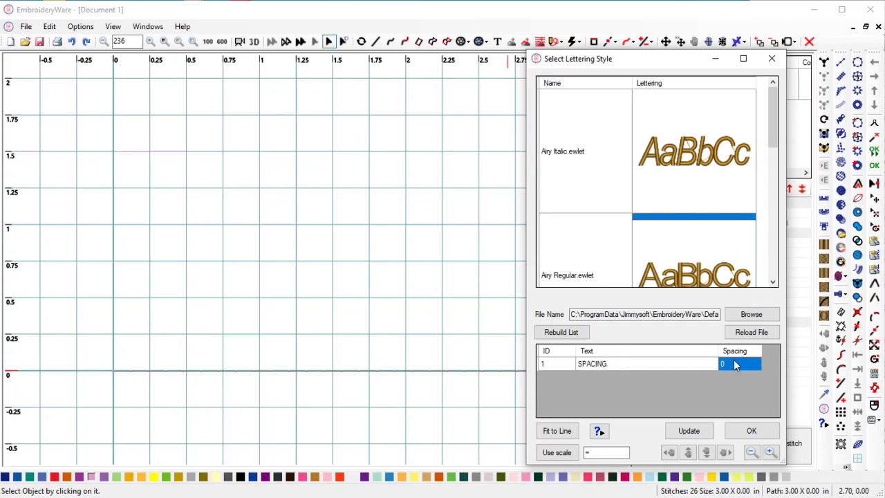
click(734, 362)
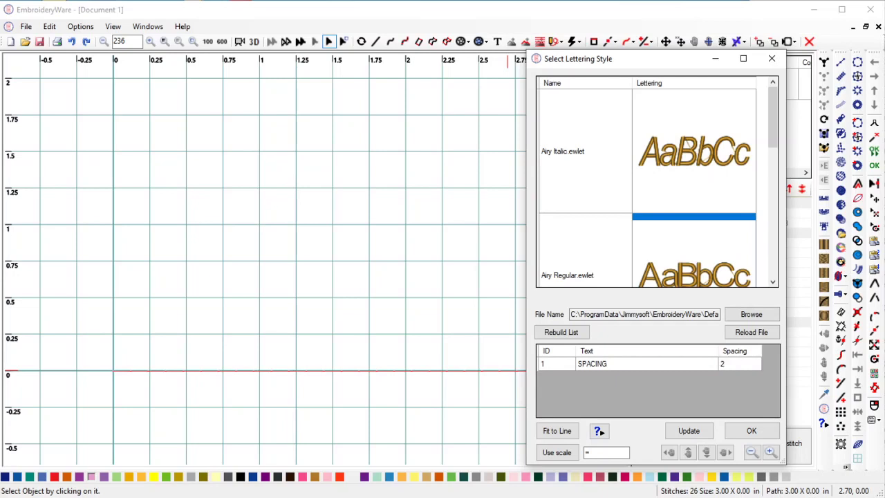
text(20)
click(556, 430)
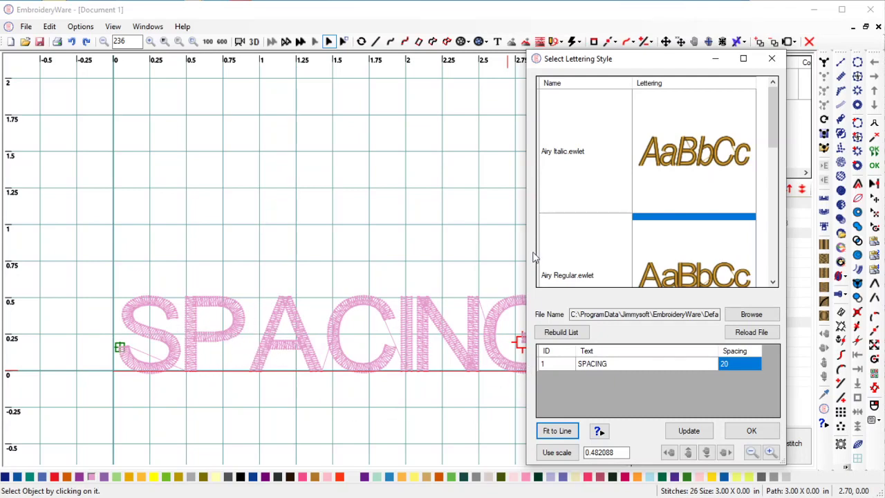
click(740, 432)
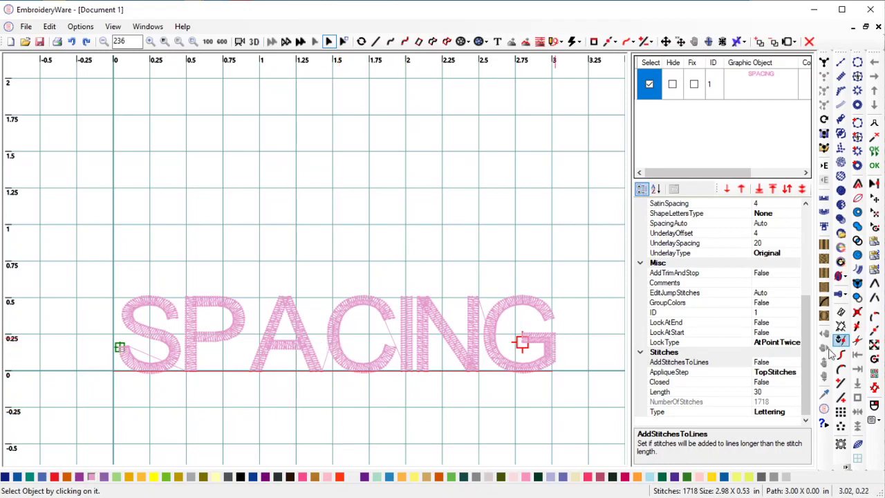
drag(805, 308, 811, 298)
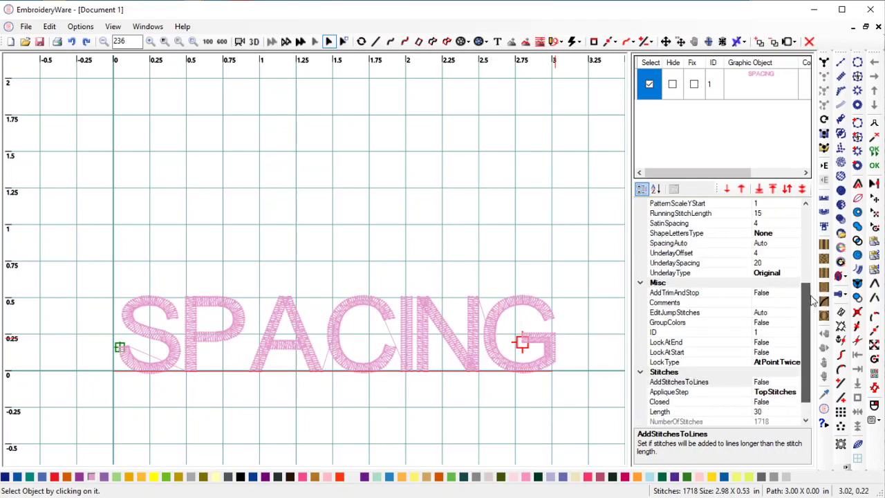
scroll(812, 298, up, 2)
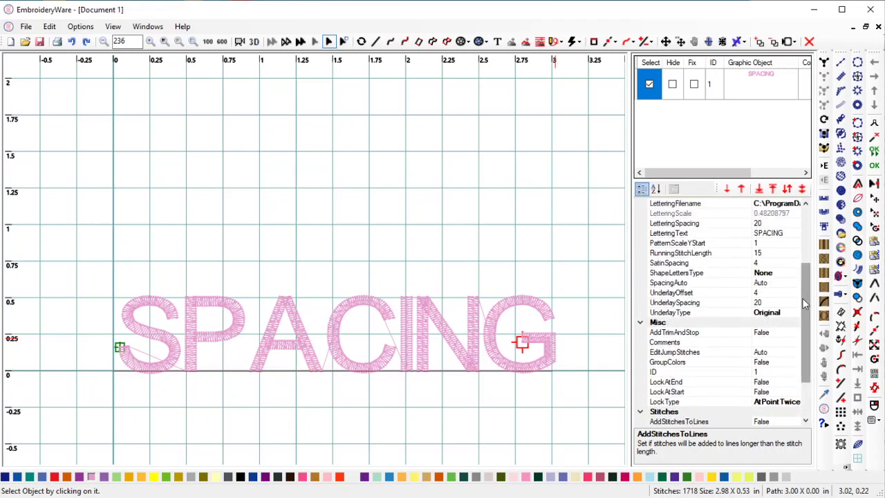
scroll(803, 298, up, 3)
scroll(802, 298, down, 1)
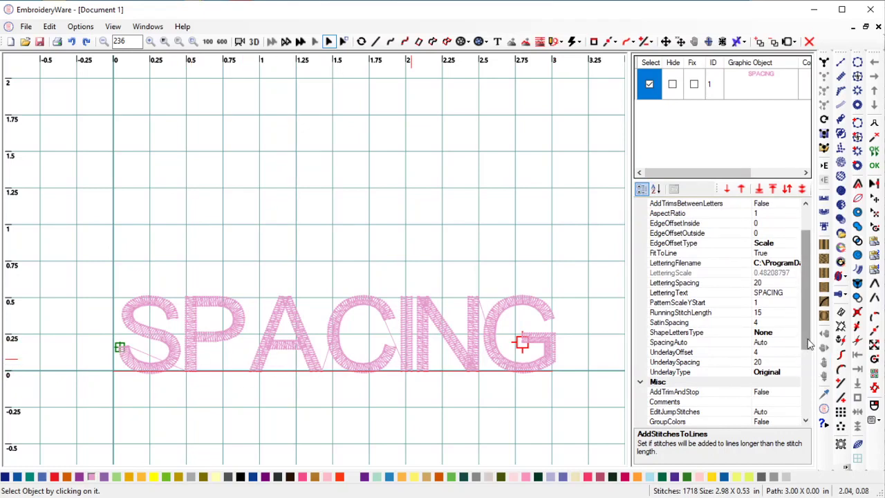
drag(809, 344, 807, 328)
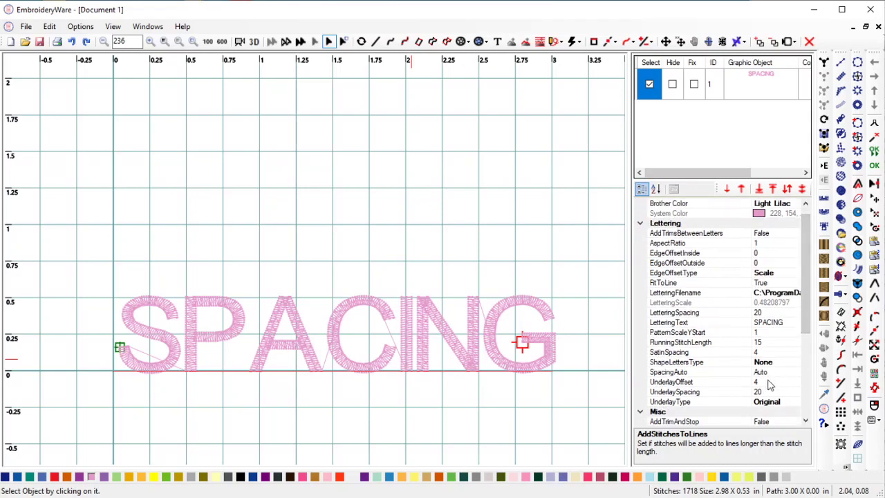
click(711, 373)
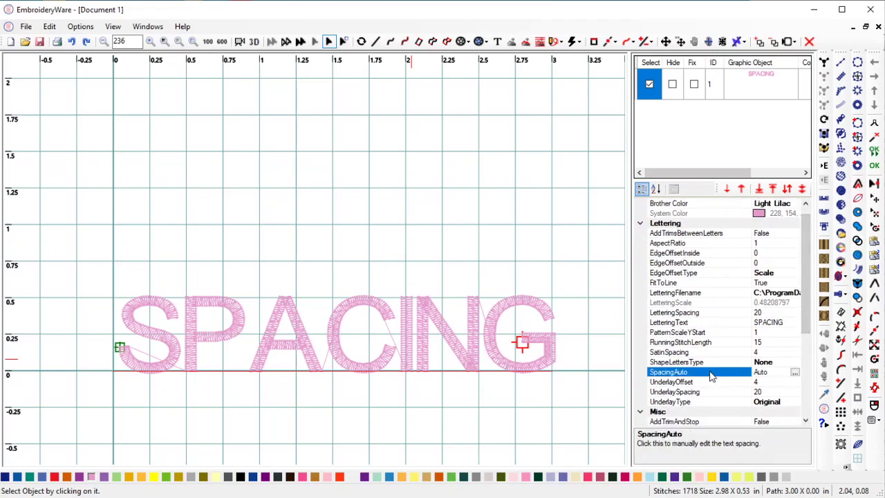
- Switch SPACING's per-letter spacing to Manual in the Lettering Spacing window
click(795, 373)
drag(167, 2, 757, 41)
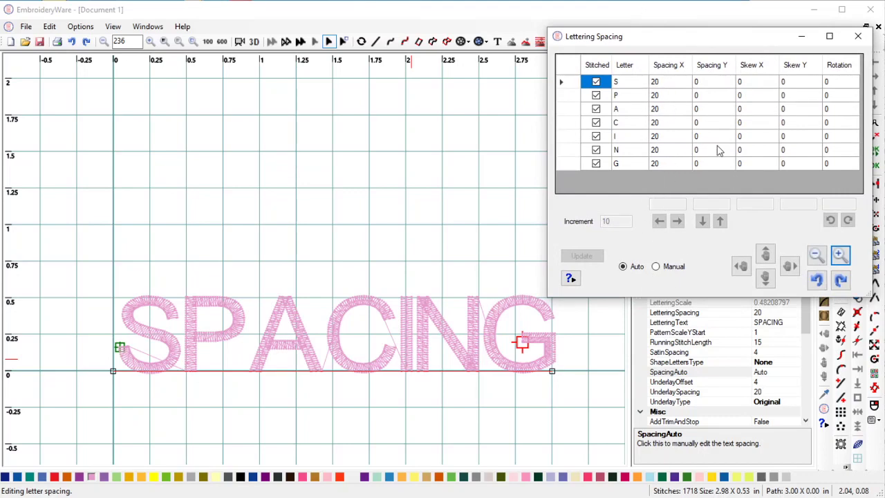
click(657, 267)
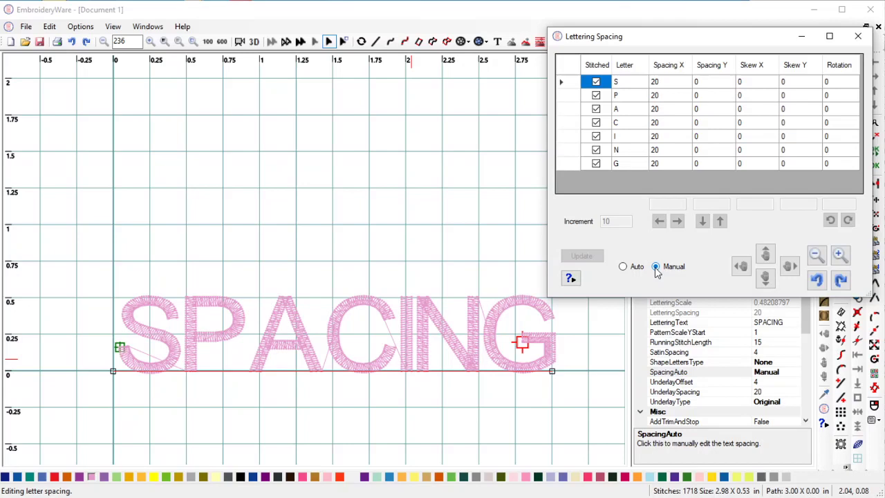
click(668, 86)
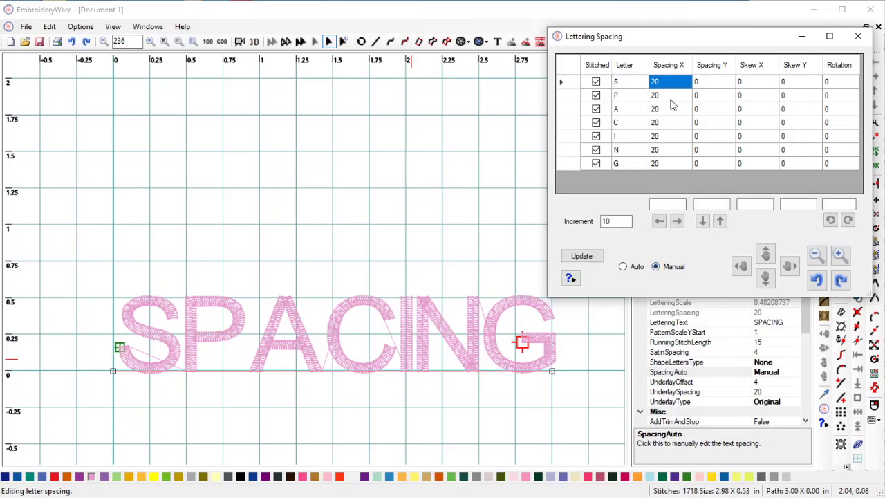
click(671, 111)
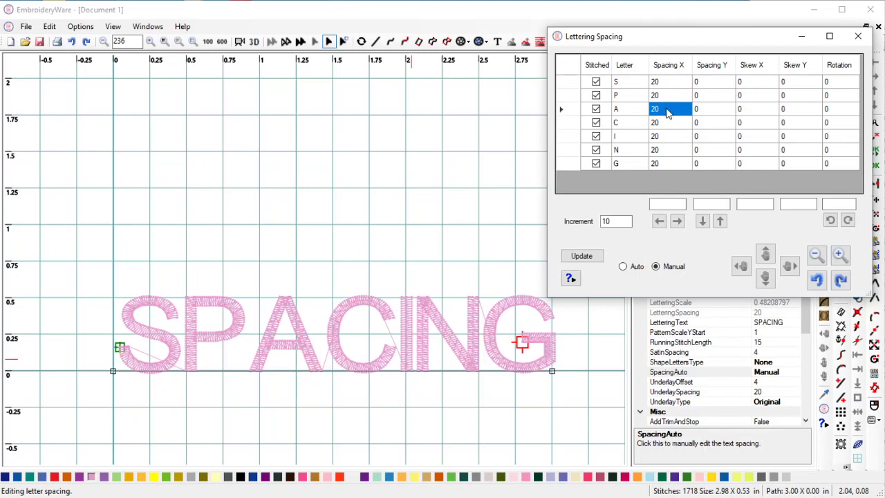
- Tighten the spacing after A to -30 and after C to -10
click(660, 222)
click(660, 222)
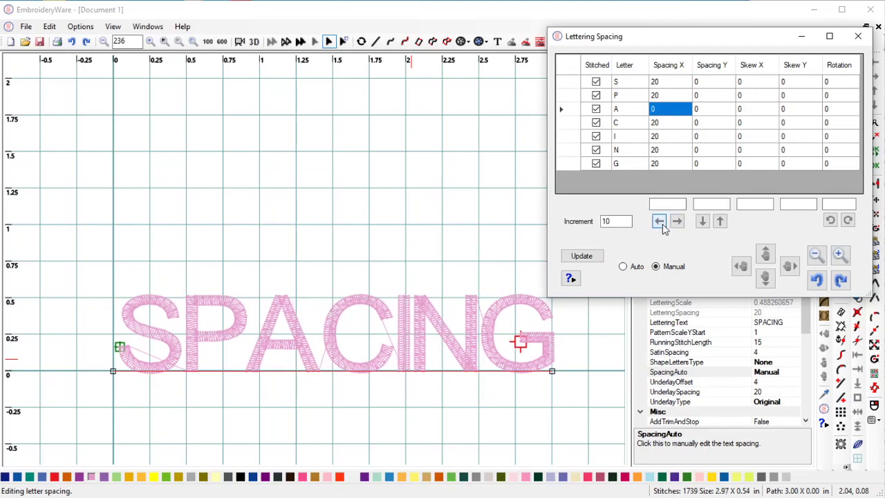
click(660, 222)
click(660, 222)
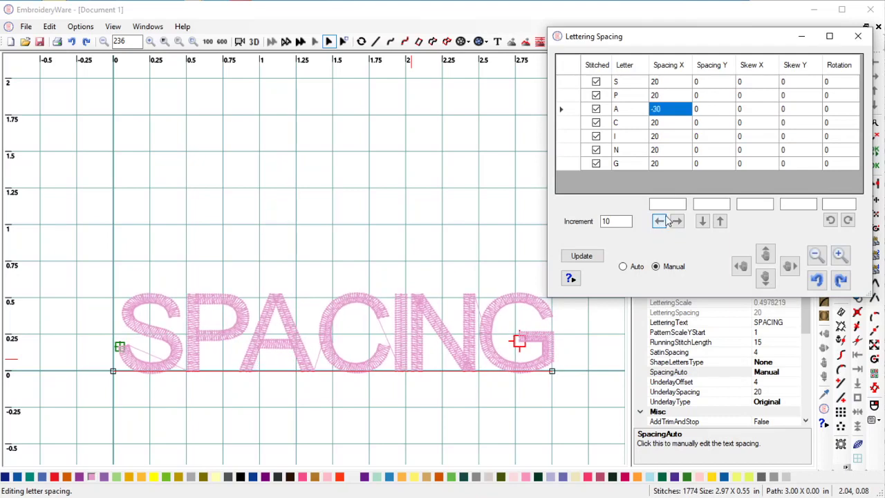
click(657, 124)
click(660, 222)
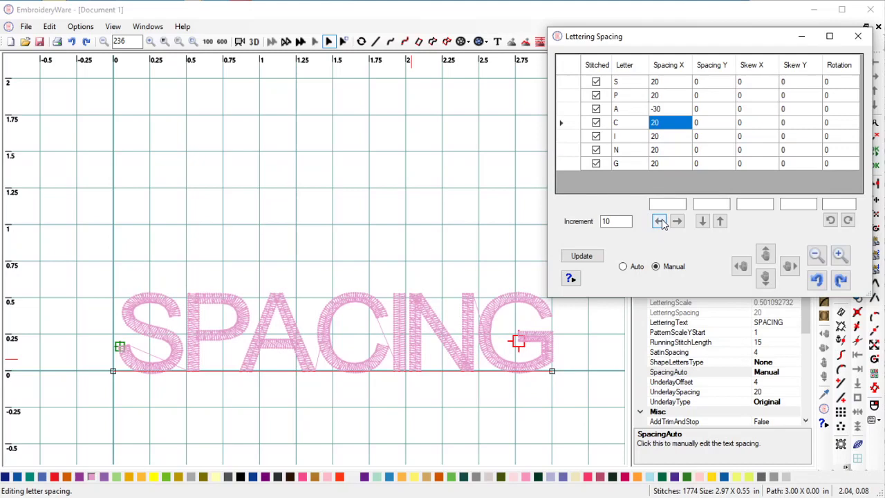
click(659, 222)
click(659, 222)
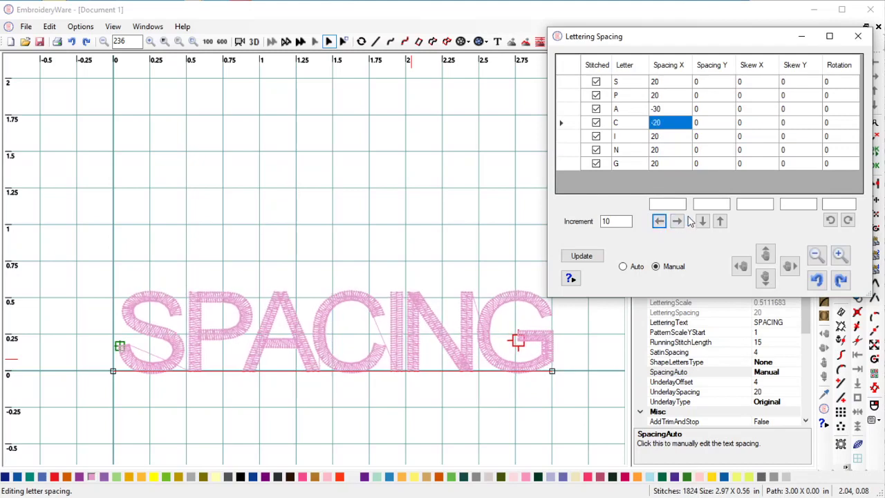
click(677, 222)
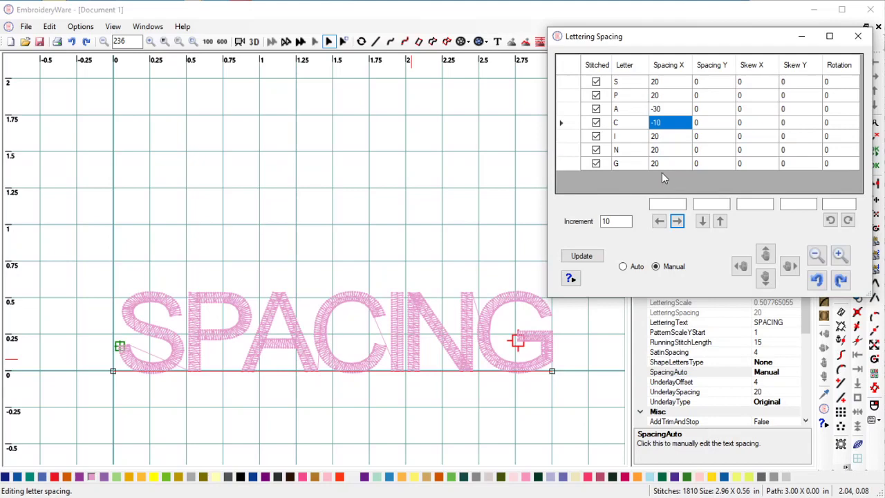
- Set N's spacing to 30, keep I at 20, and apply the changes
click(671, 151)
click(677, 222)
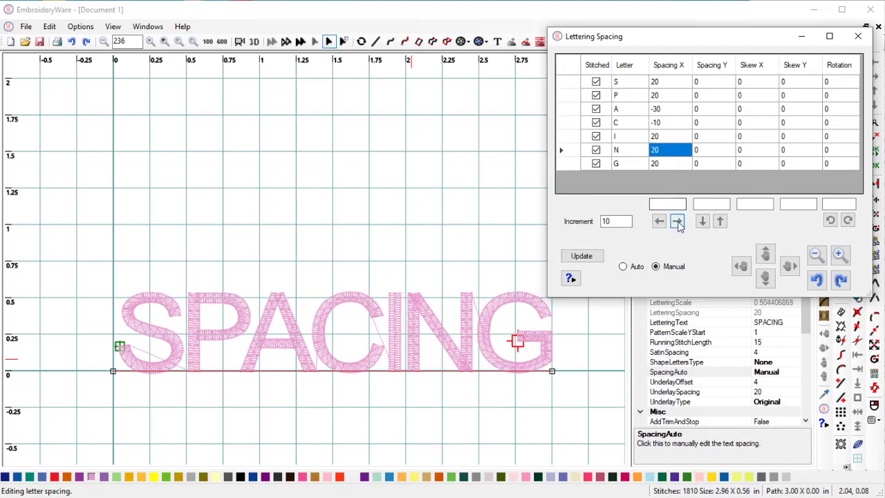
click(677, 221)
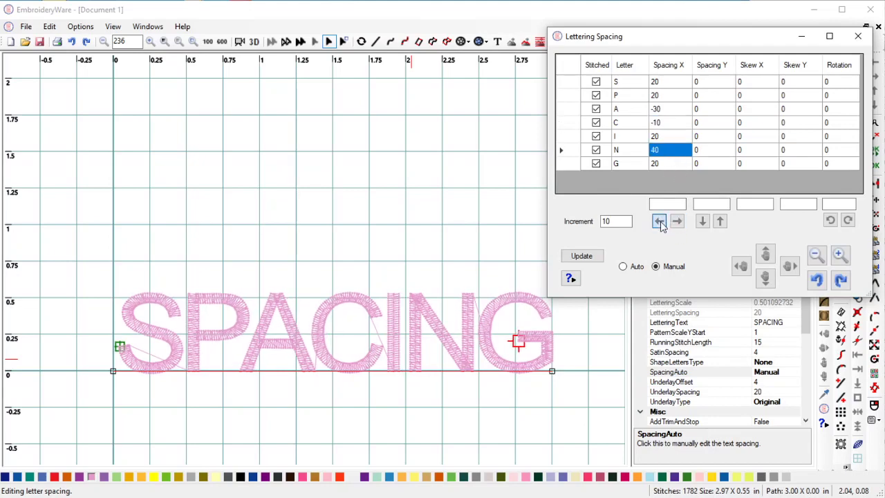
click(659, 221)
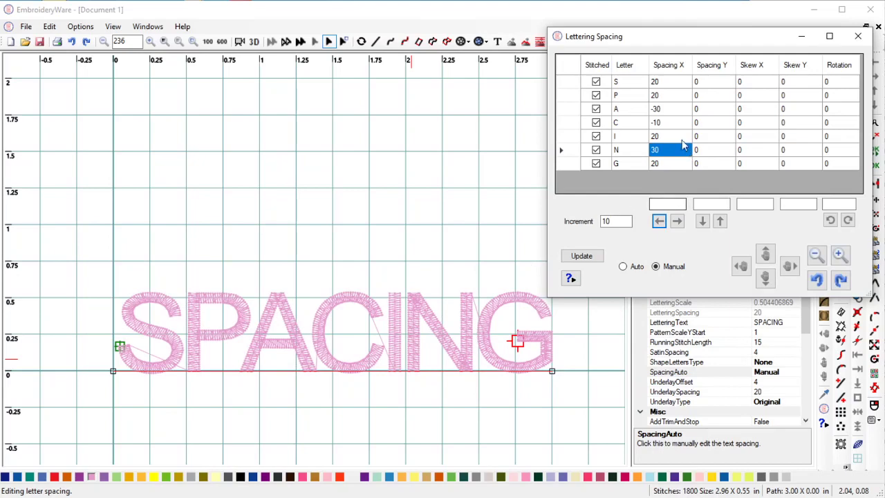
ctrl+click(675, 123)
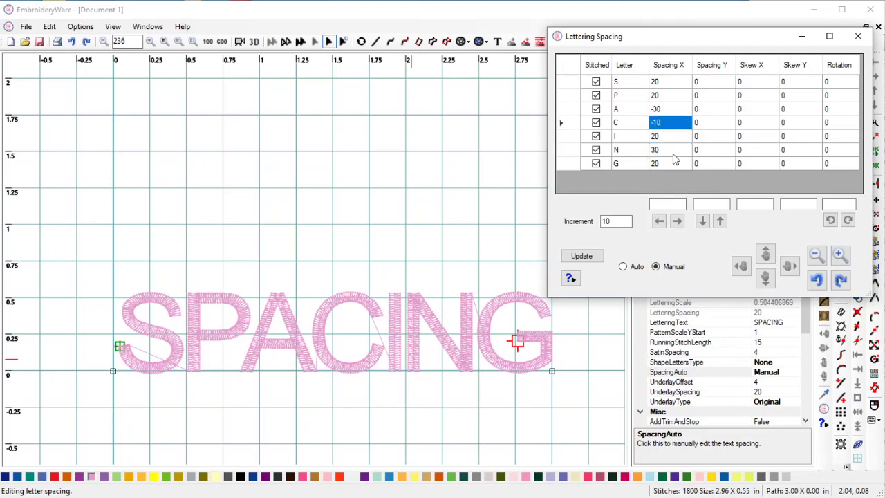
click(672, 139)
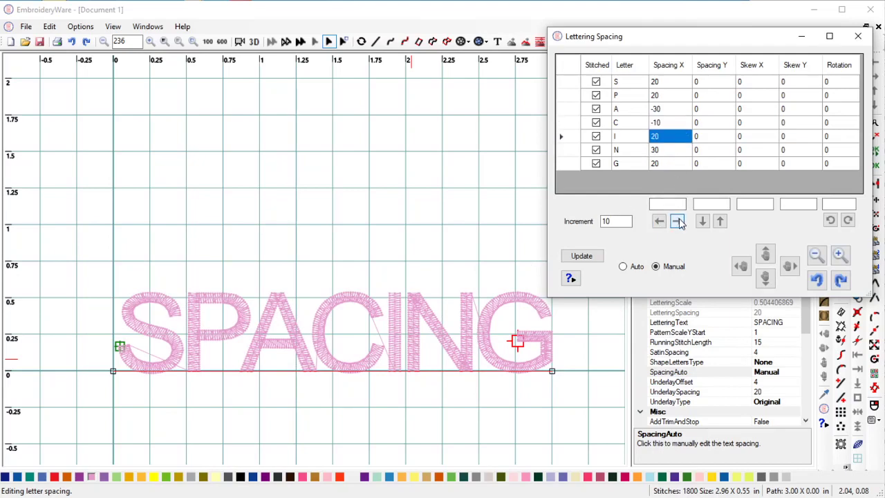
click(677, 223)
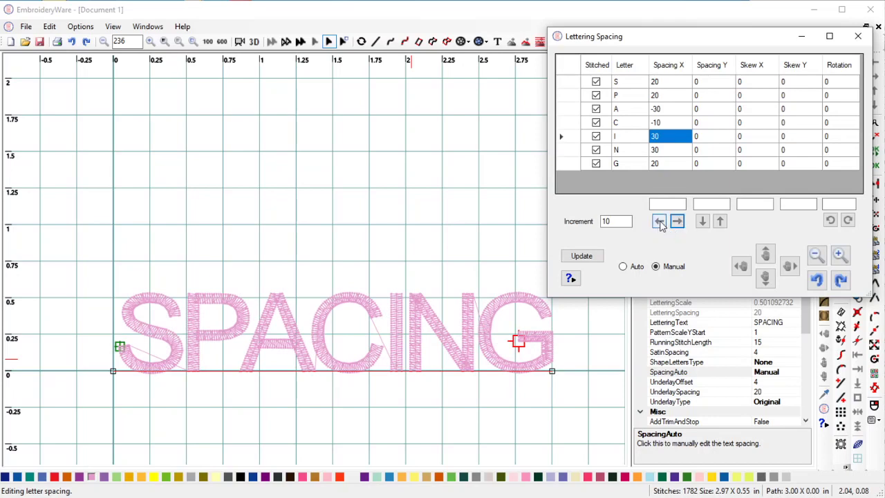
click(659, 223)
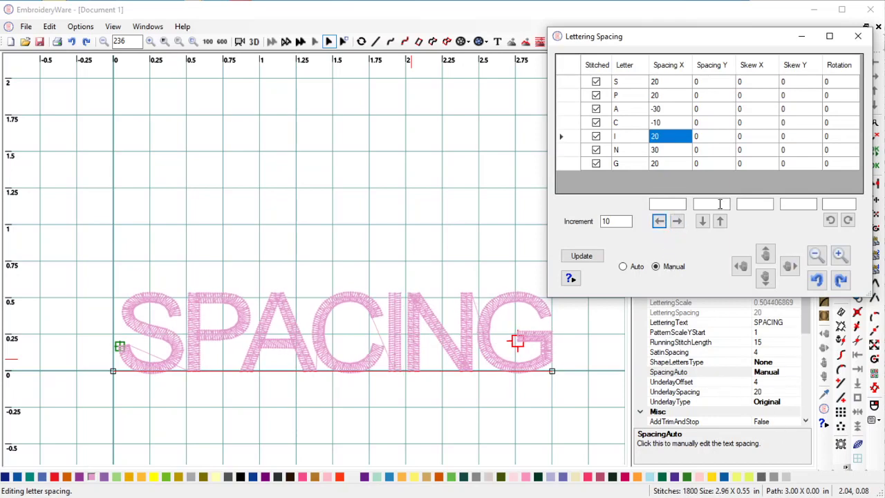
click(594, 263)
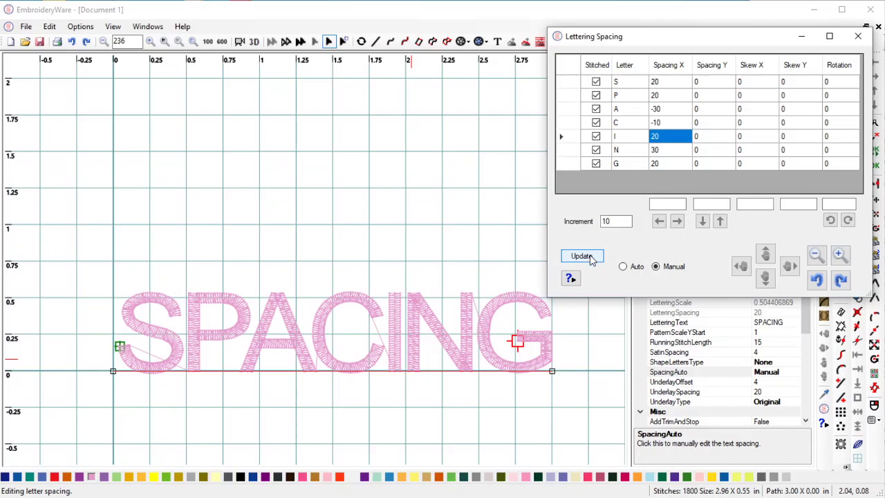
click(858, 36)
click(254, 41)
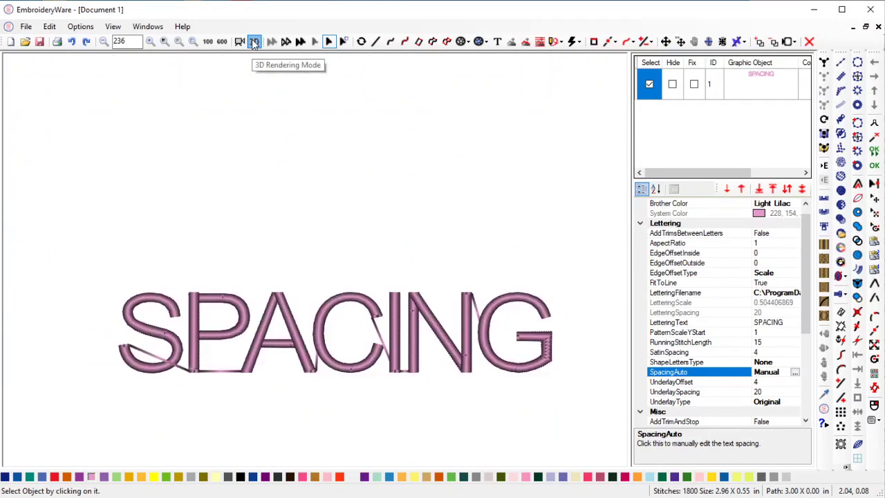
click(254, 42)
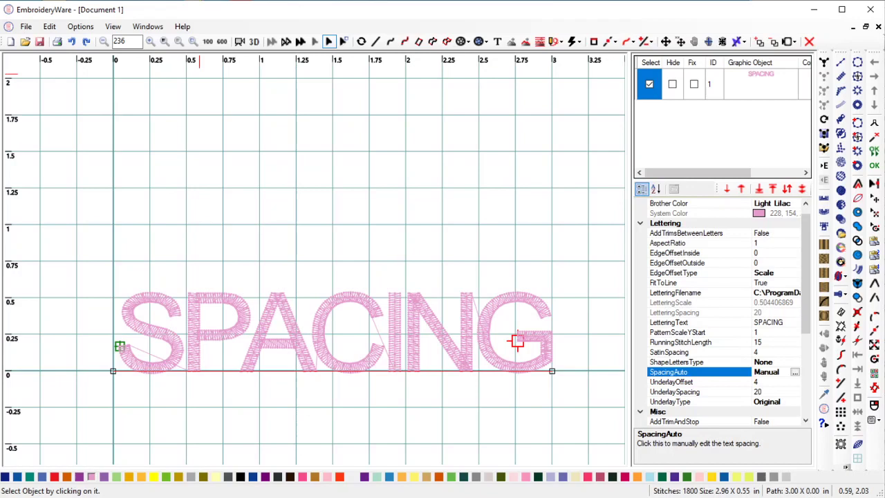
- Move the baseline's left endpoint directly above its right end so SPACING runs vertically
click(376, 42)
click(649, 84)
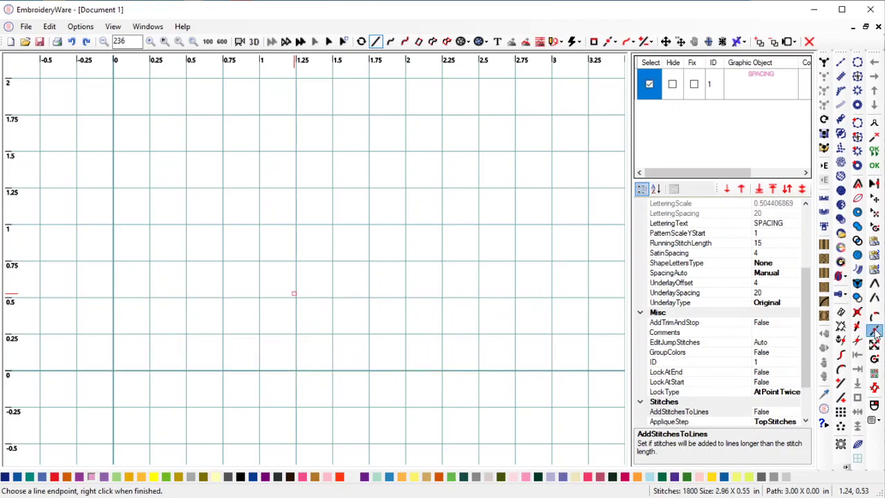
click(874, 332)
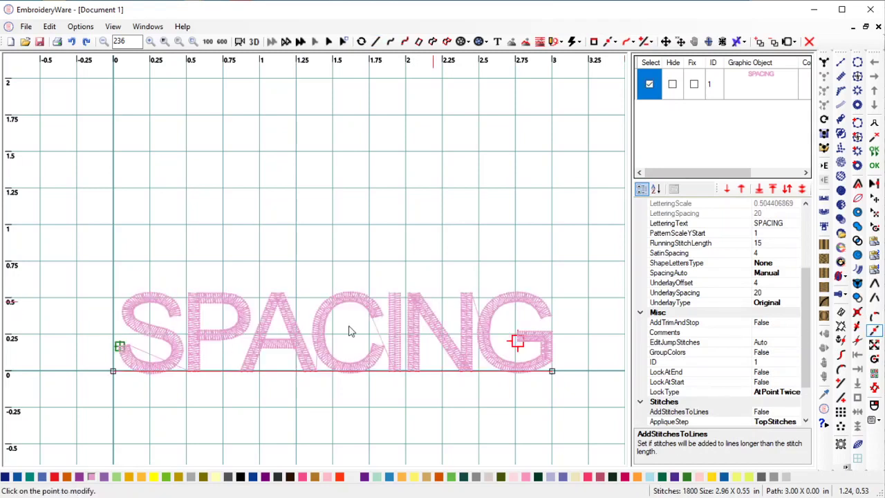
click(113, 371)
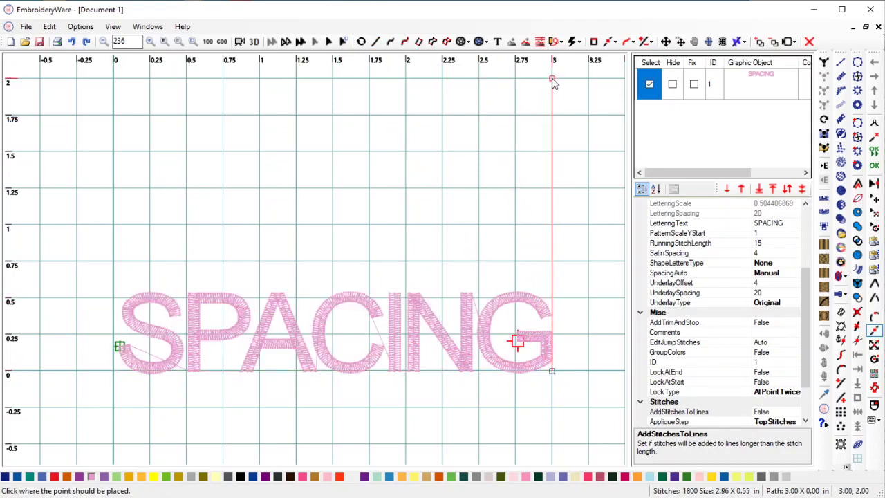
click(553, 79)
scroll(509, 249, right, 4)
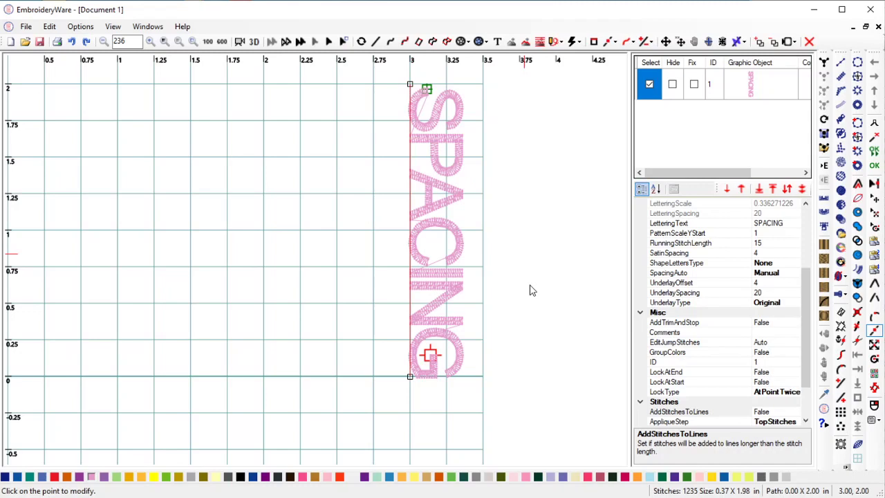
scroll(497, 289, up, 1)
scroll(496, 289, right, 2)
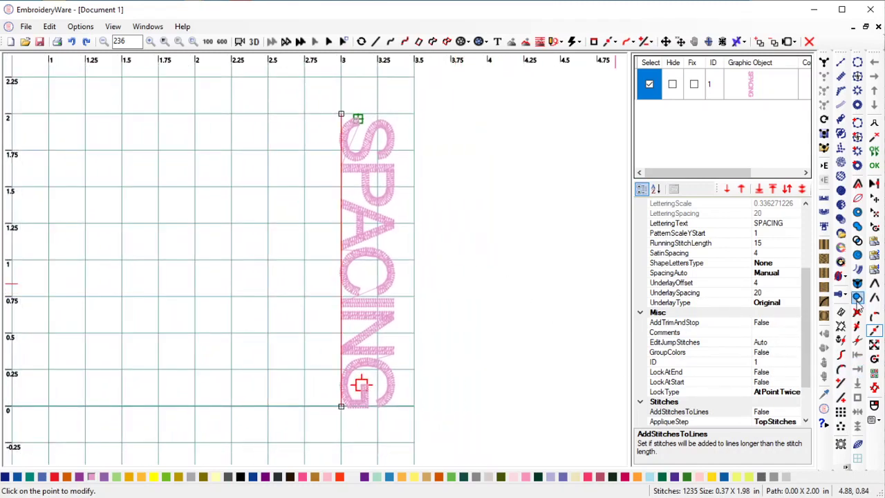
click(857, 399)
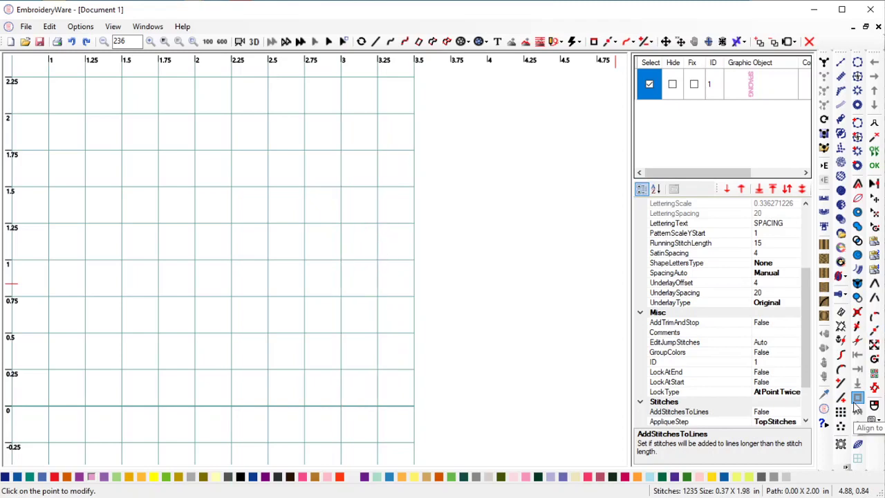
scroll(428, 253, left, 10)
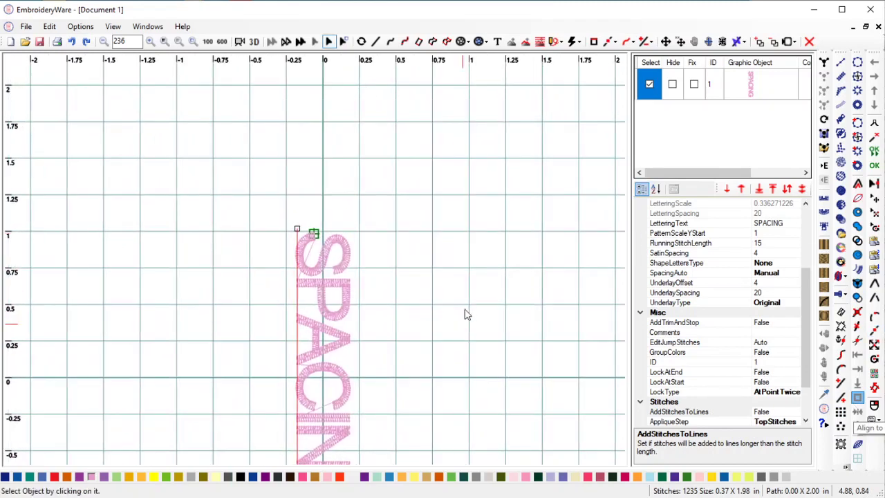
scroll(466, 311, down, 5)
scroll(477, 187, up, 2)
scroll(491, 207, left, 1)
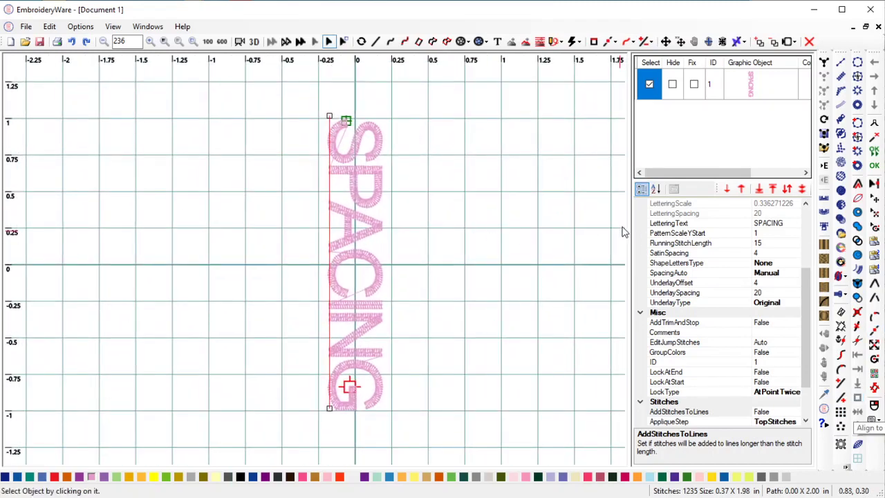
- Apply a rotation of 90 to every SPACING letter in the Lettering Spacing editor
click(792, 274)
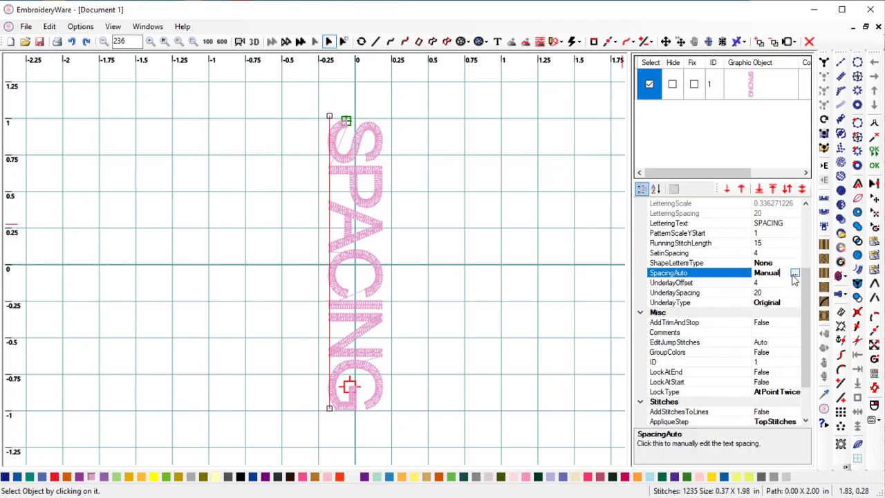
click(796, 273)
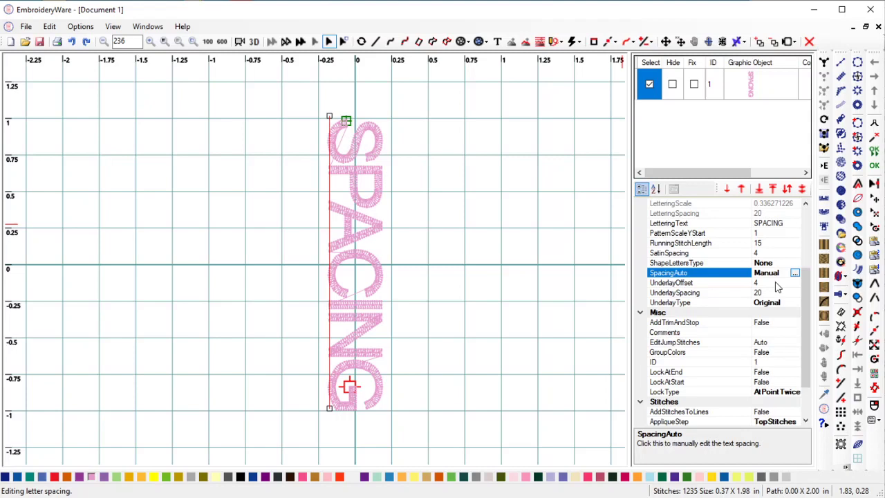
drag(749, 40, 694, 122)
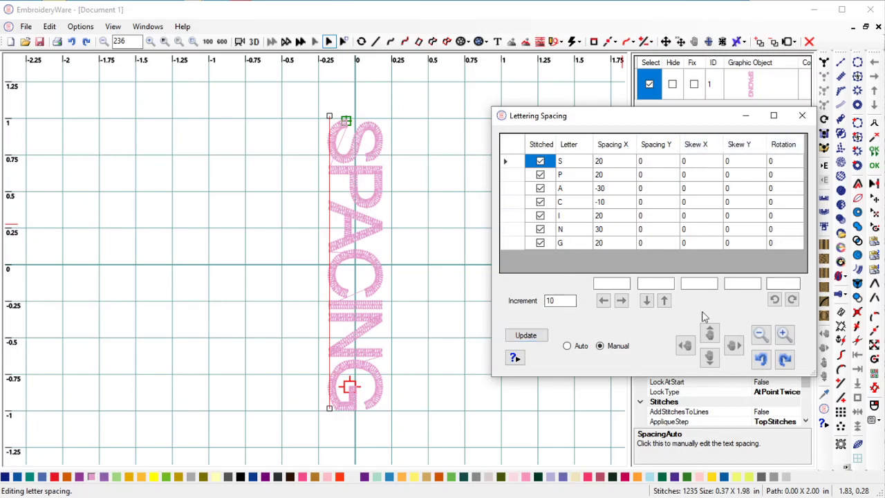
click(781, 284)
click(611, 282)
click(662, 284)
text(19)
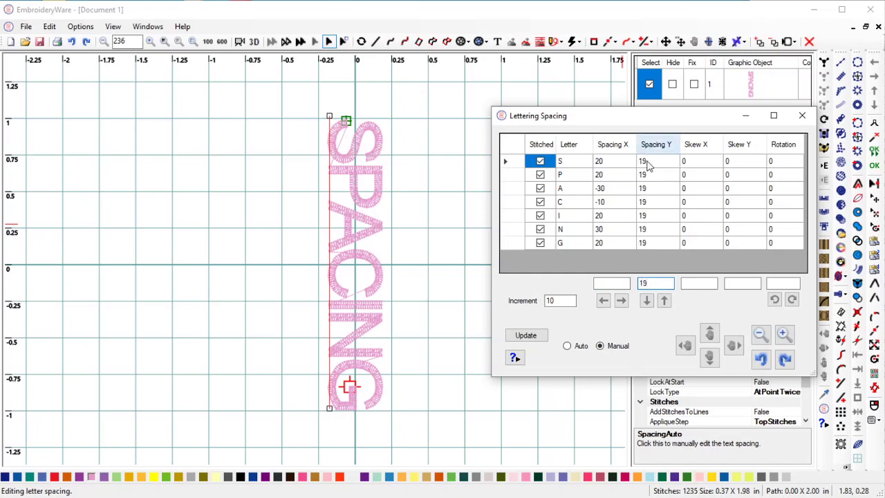
click(794, 283)
text(90)
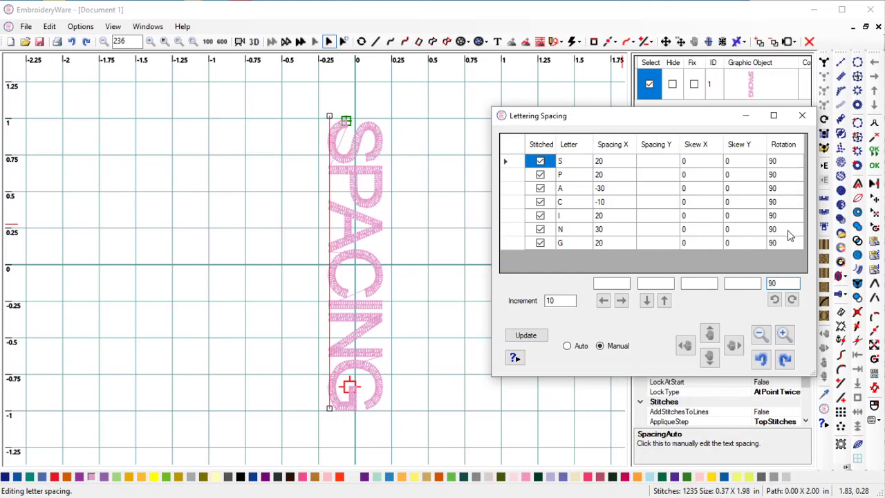
click(540, 337)
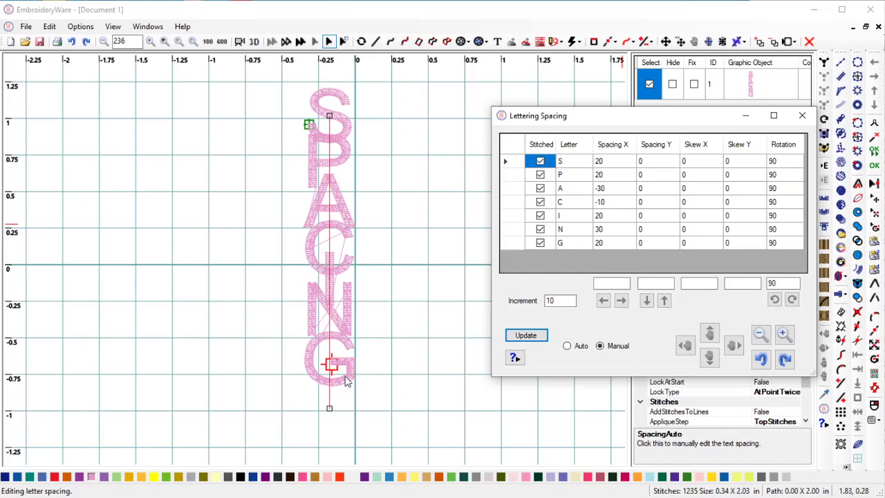
- Set the horizontal spacing of all letters to 0
click(608, 286)
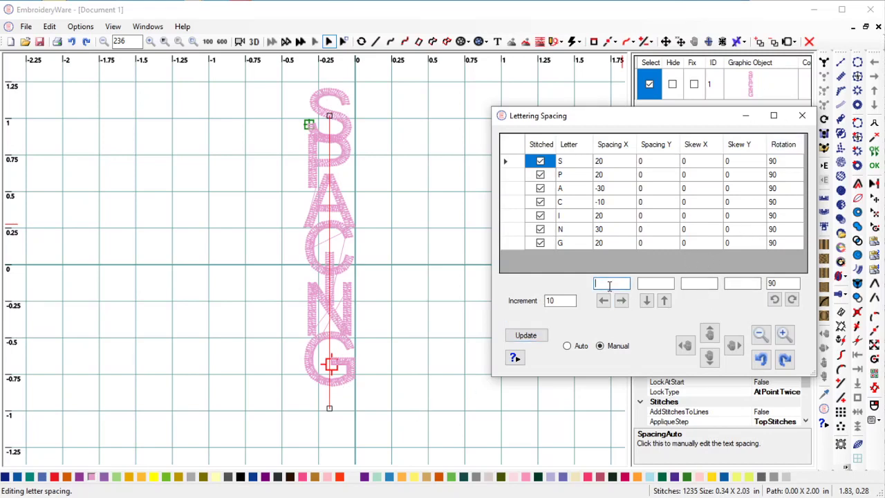
text(0)
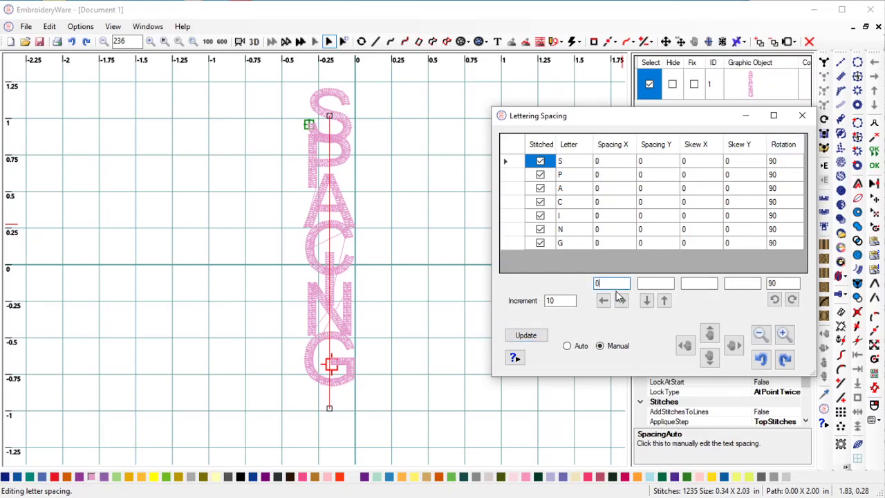
click(544, 335)
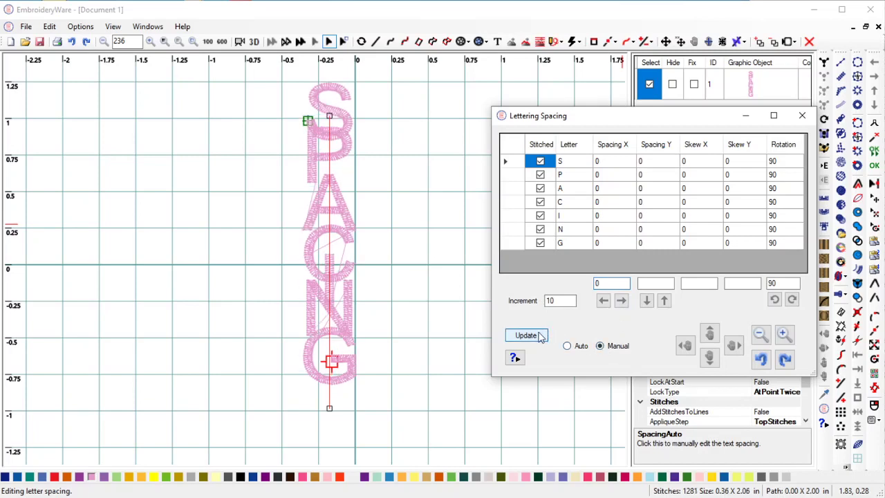
- Raise letter P's horizontal spacing to 100 and A's to 80
click(661, 166)
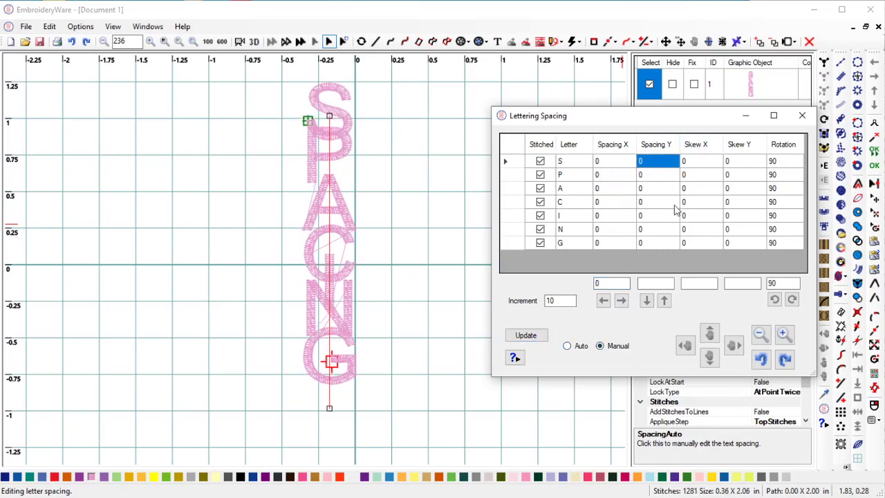
click(661, 177)
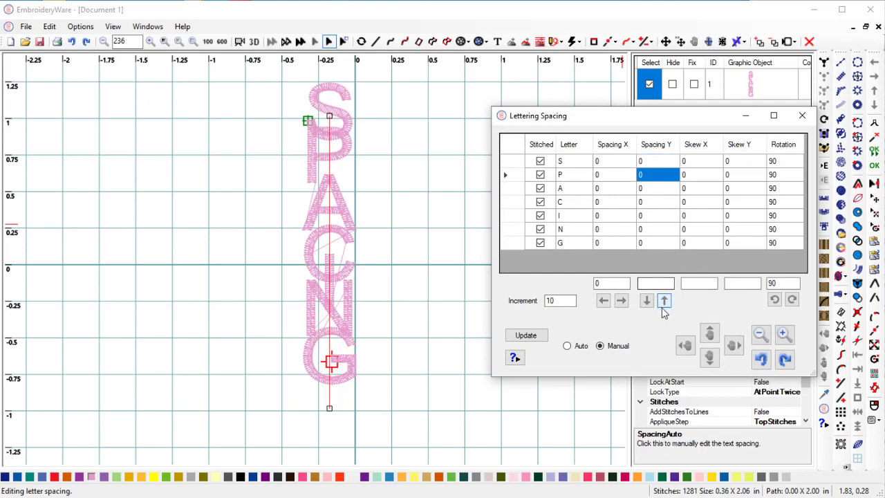
click(646, 302)
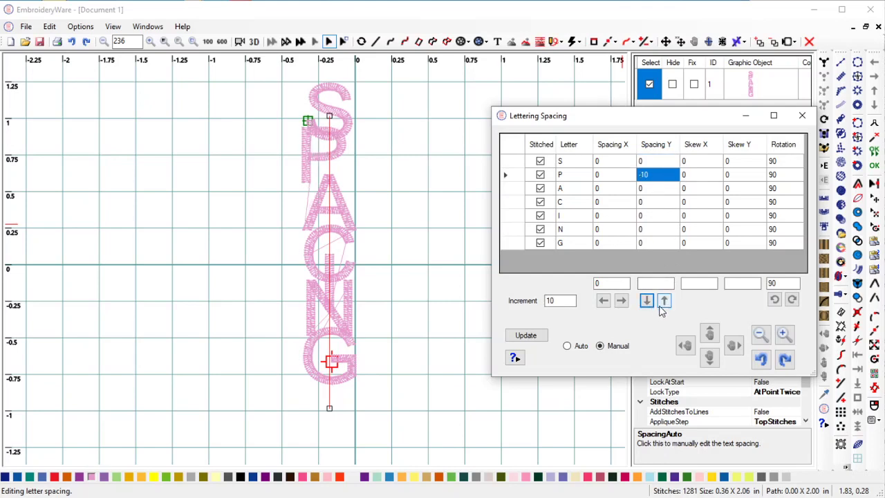
click(665, 304)
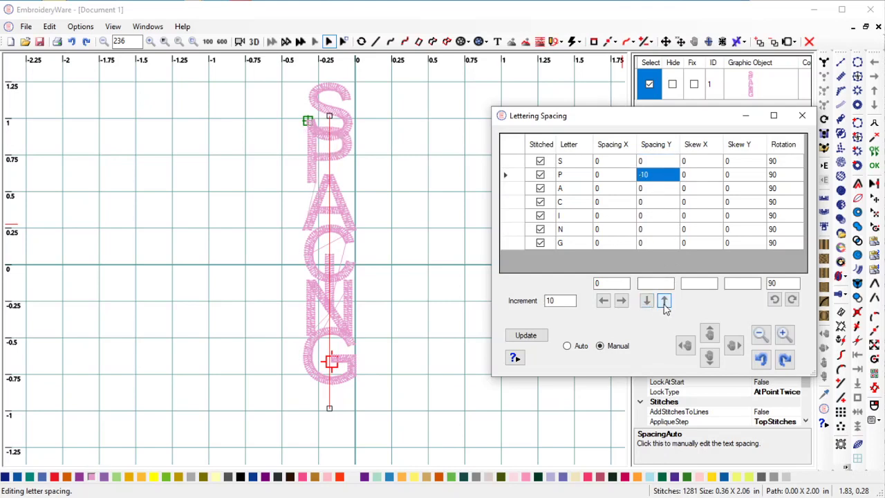
click(612, 175)
click(621, 301)
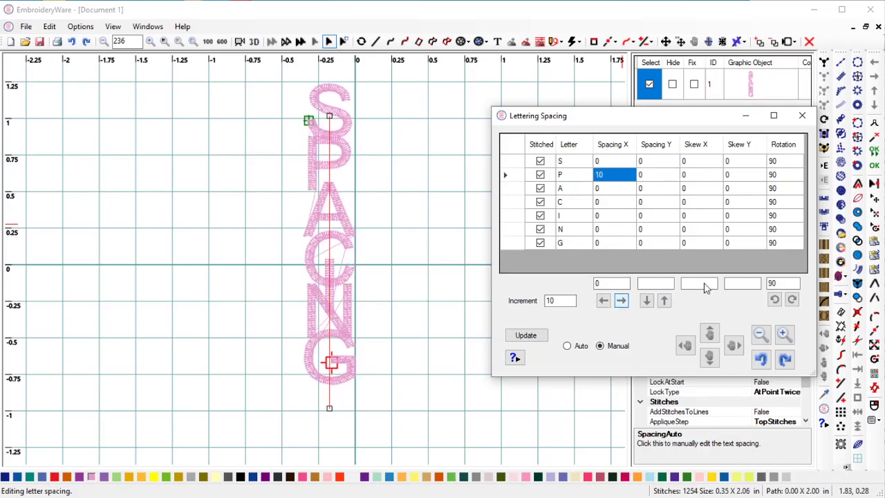
click(621, 301)
click(621, 301)
click(621, 302)
click(621, 302)
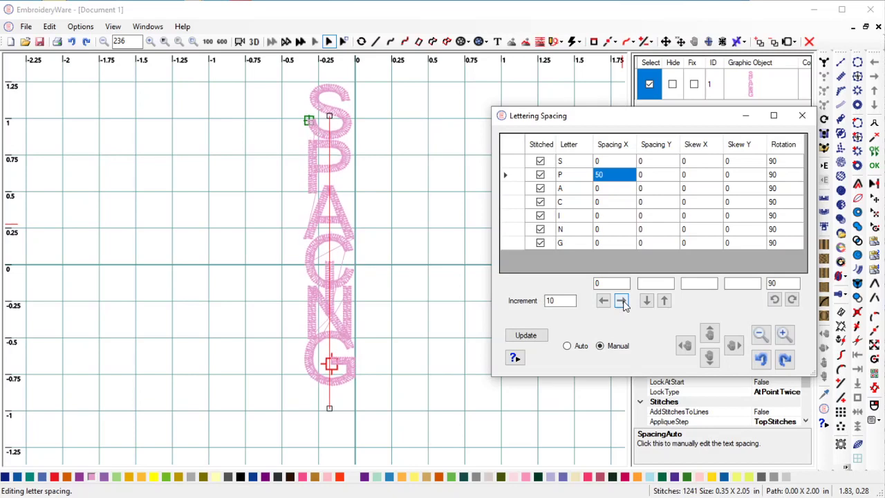
key(Return)
key(Return)
key(Return)
key(Return)
key(Return)
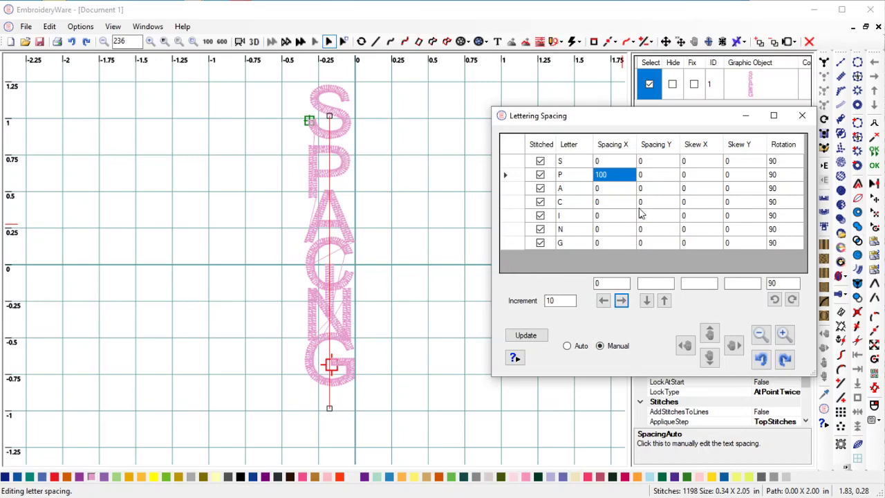
click(626, 190)
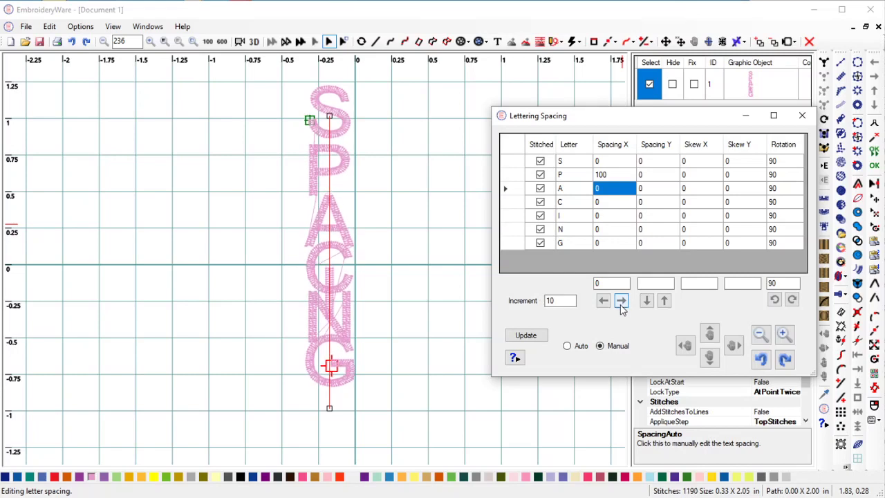
click(621, 301)
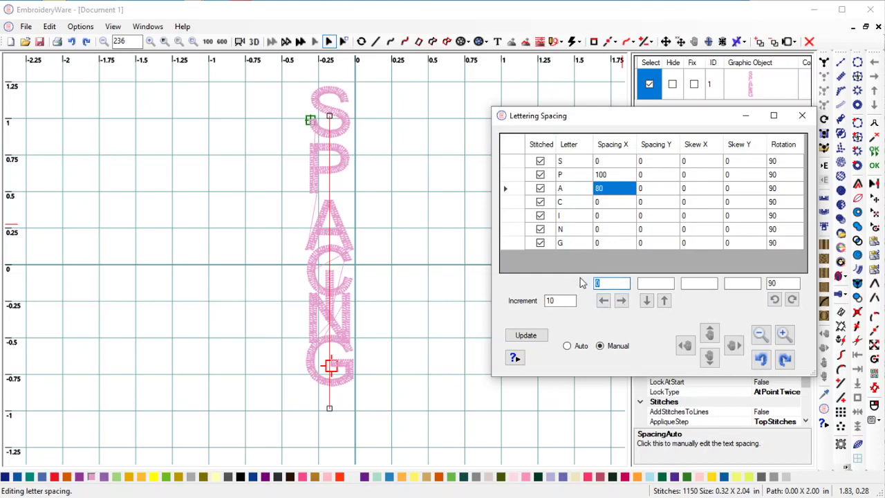
- Set every letter's spacing to 100, then lower A to 70 and C to 60
text(100)
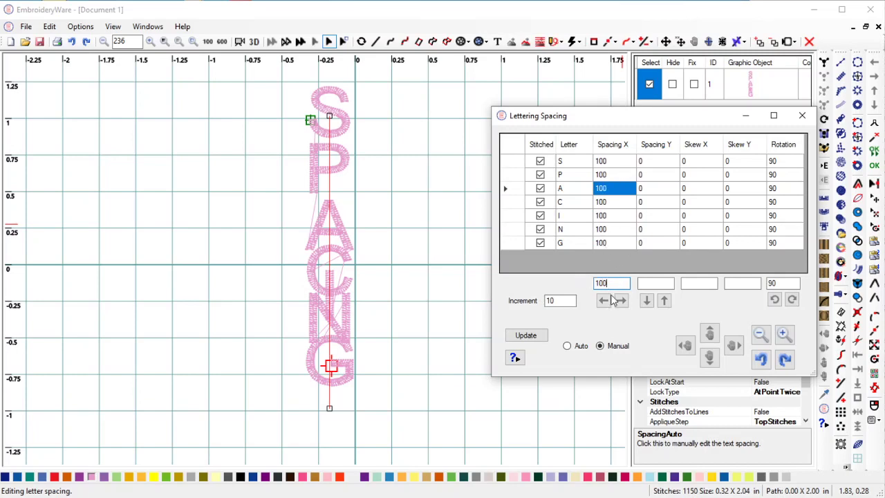
click(527, 335)
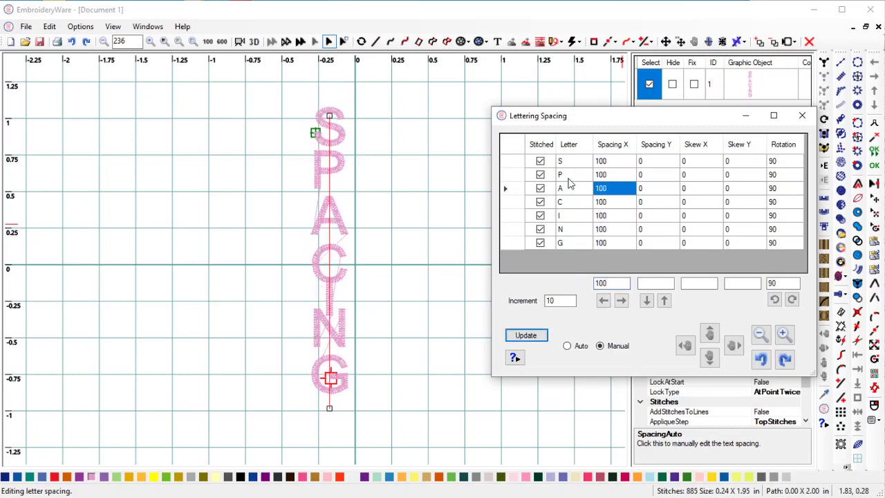
click(603, 301)
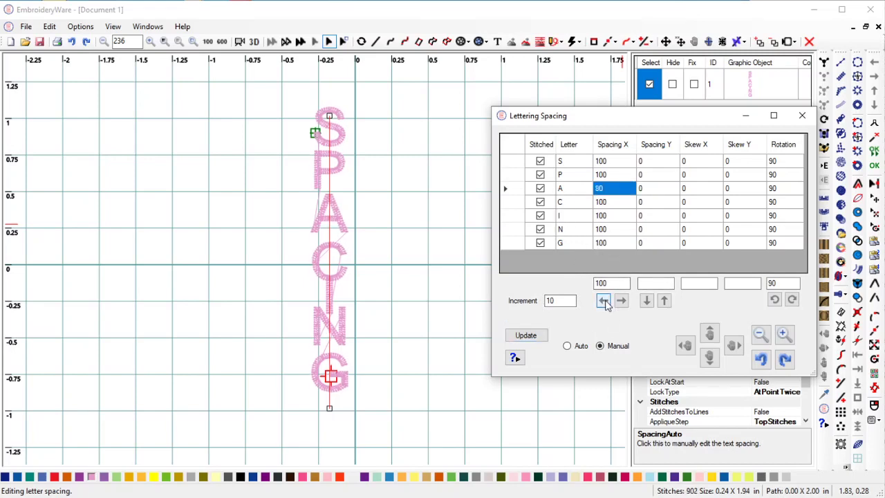
click(605, 304)
click(605, 305)
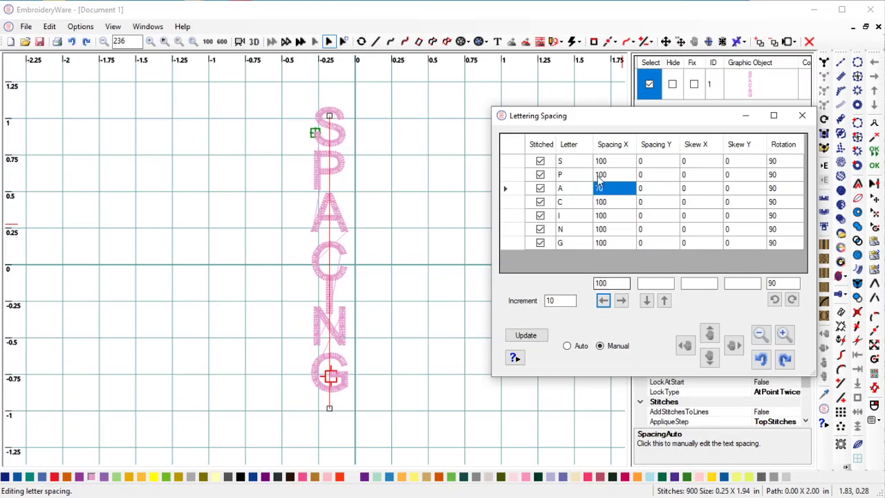
click(551, 302)
click(615, 202)
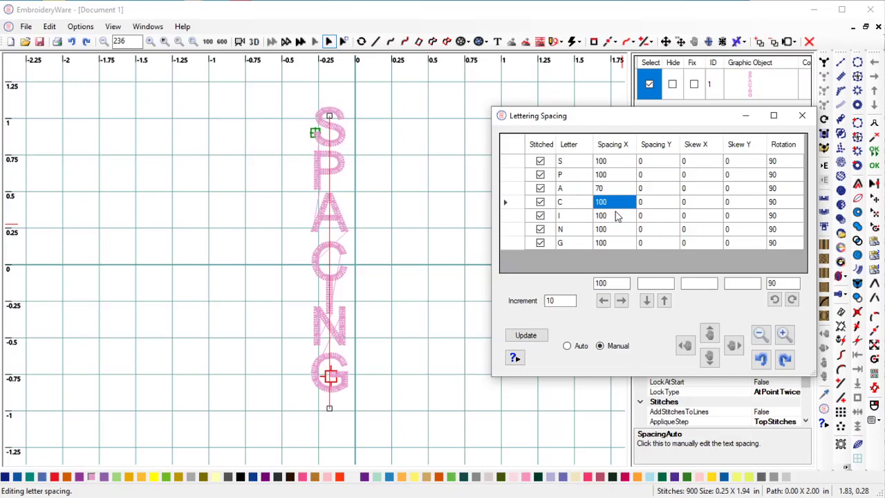
click(603, 300)
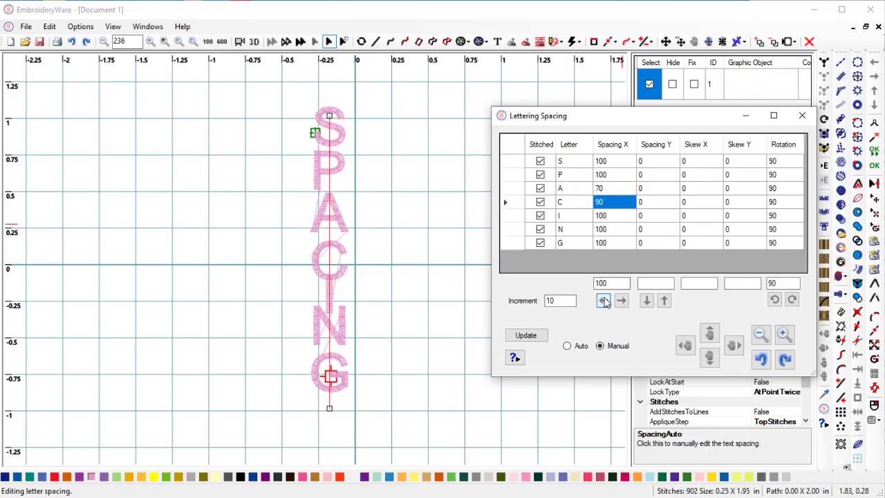
click(603, 300)
click(603, 300)
click(603, 300)
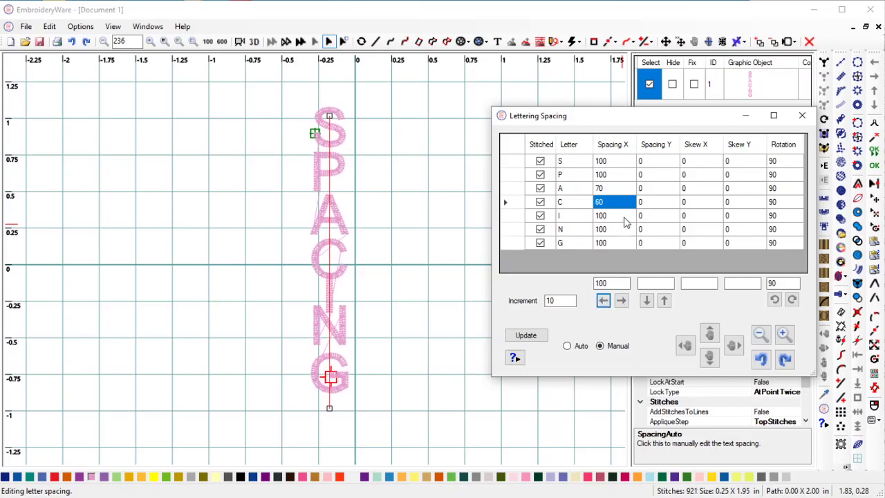
- Raise letter I's spacing to 180
click(624, 215)
click(622, 300)
click(622, 300)
click(621, 300)
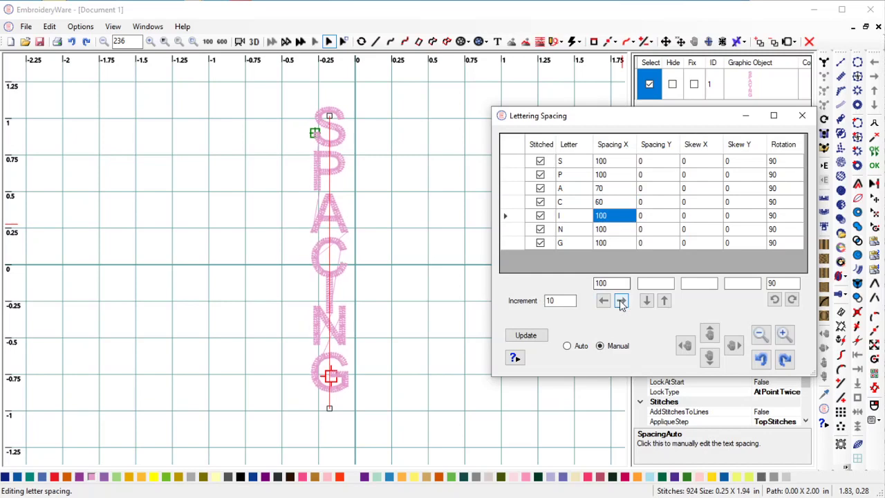
click(621, 300)
click(622, 300)
click(622, 300)
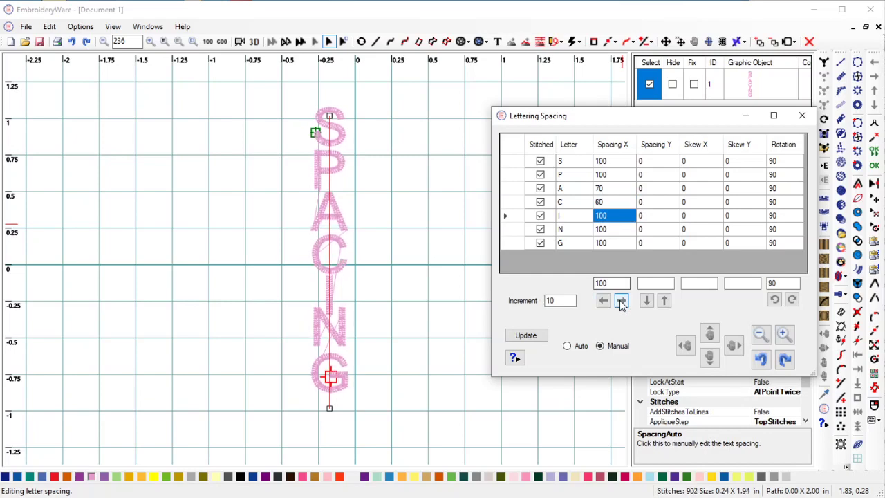
click(622, 300)
click(621, 300)
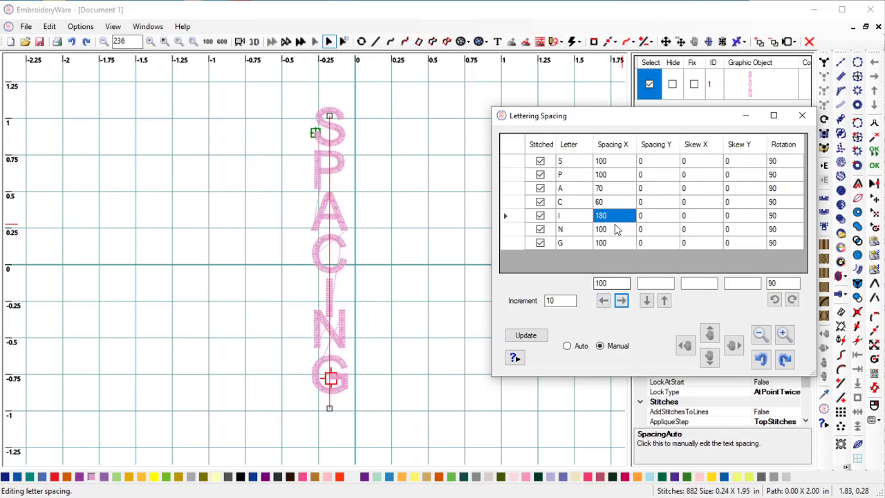
- Raise letter N's spacing to 200
click(615, 228)
click(622, 300)
click(622, 300)
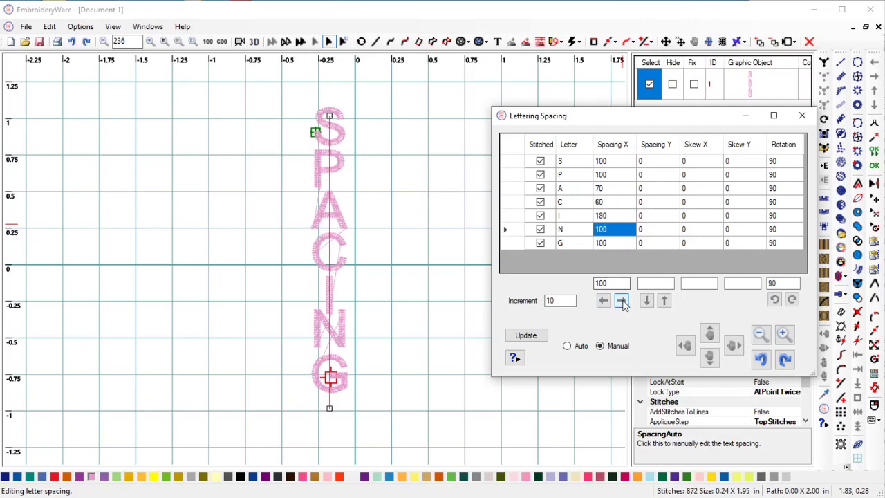
click(622, 300)
click(621, 300)
click(621, 300)
click(622, 300)
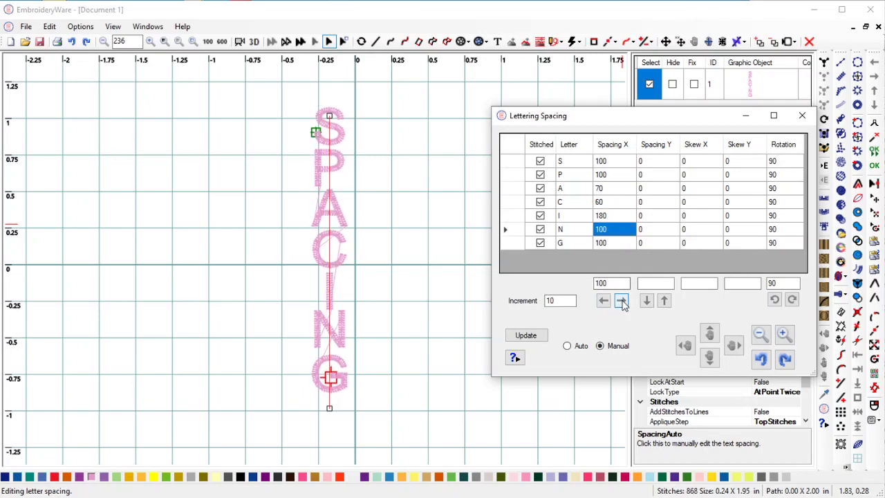
click(622, 300)
click(621, 300)
click(622, 300)
click(622, 300)
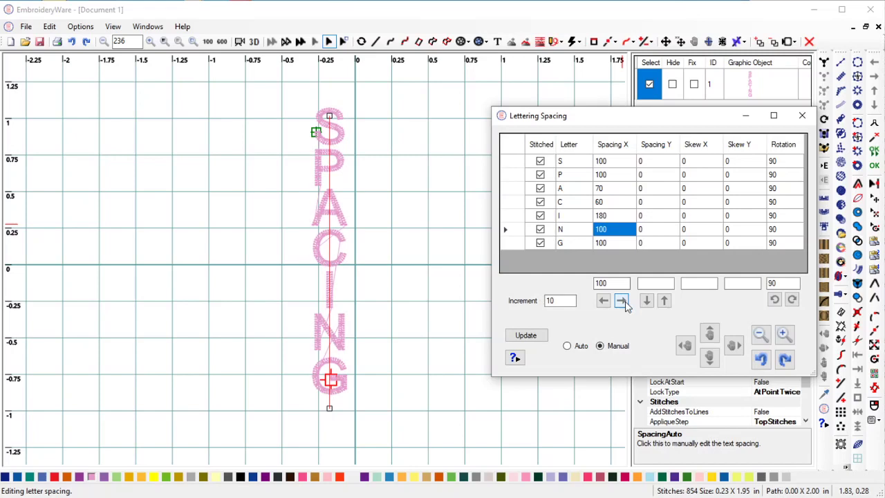
- Lower G's spacing to 90, close the editor, and briefly preview the stitches in 3D
click(617, 243)
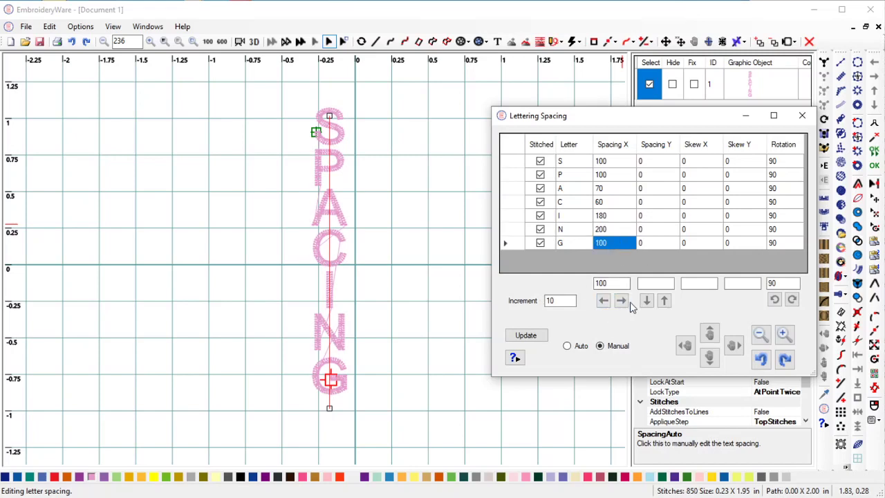
click(603, 300)
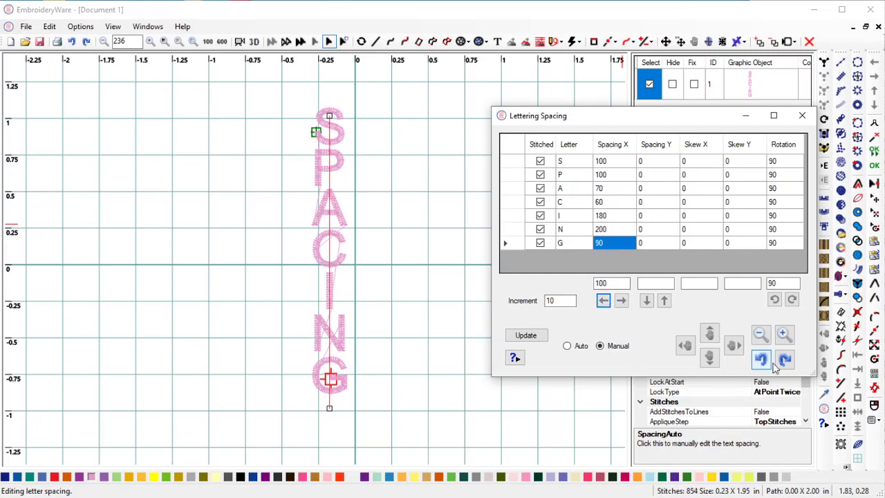
click(803, 115)
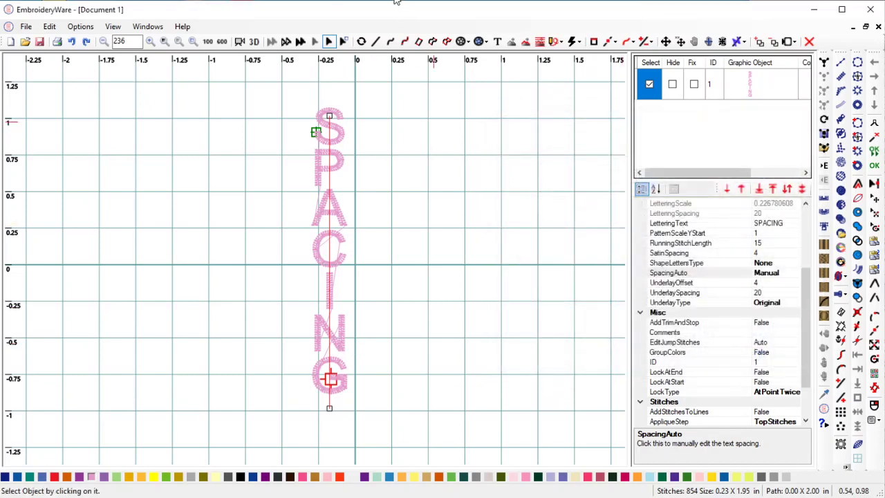
click(253, 41)
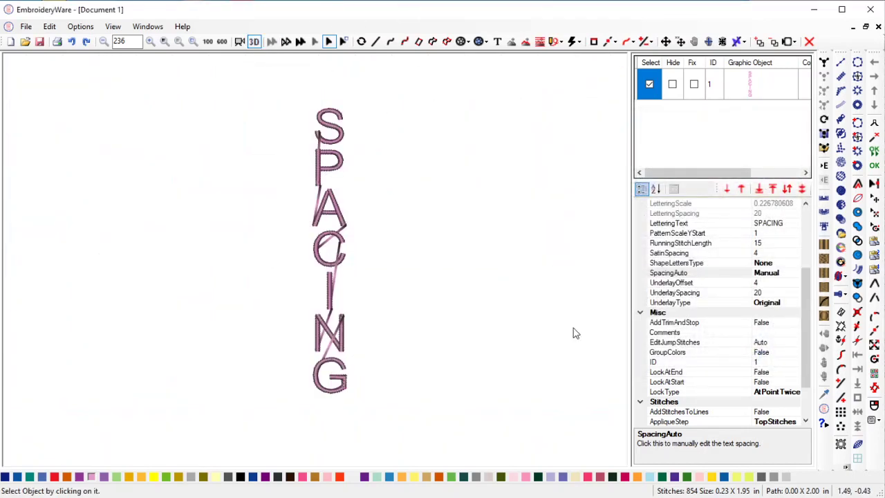
click(254, 41)
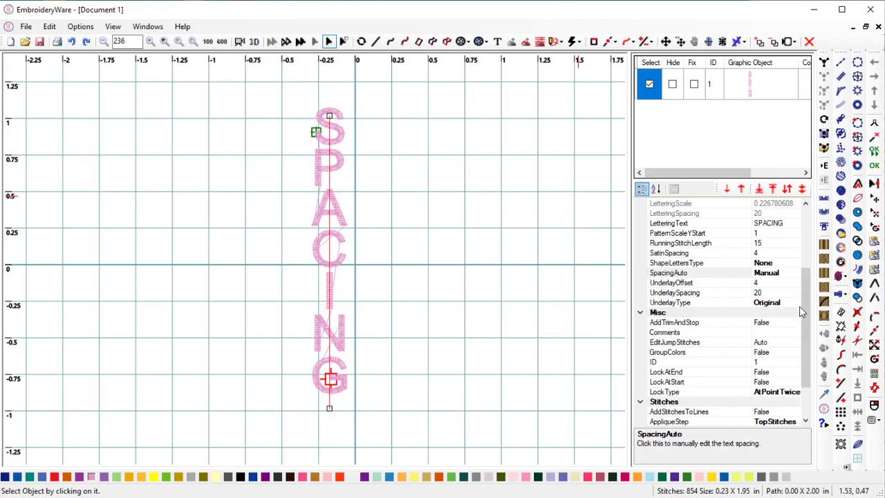
click(786, 278)
- Try skewing all letters with Skew X 1, then 0.1
click(794, 275)
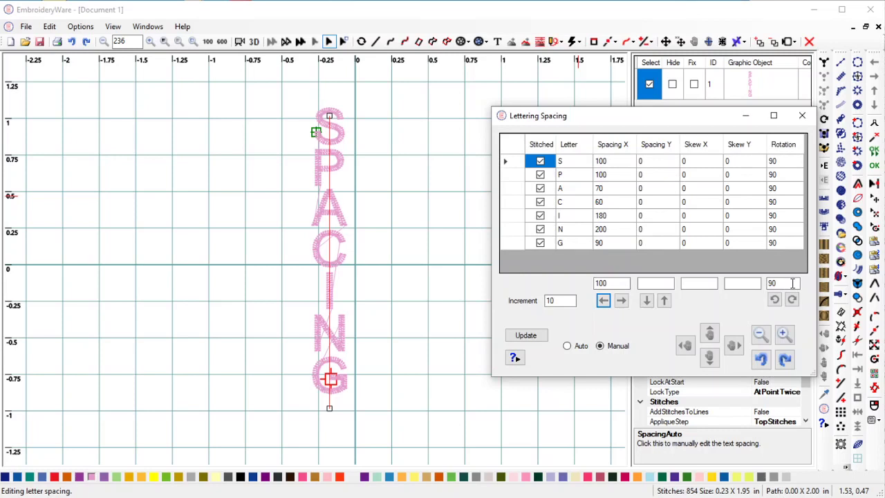
click(662, 164)
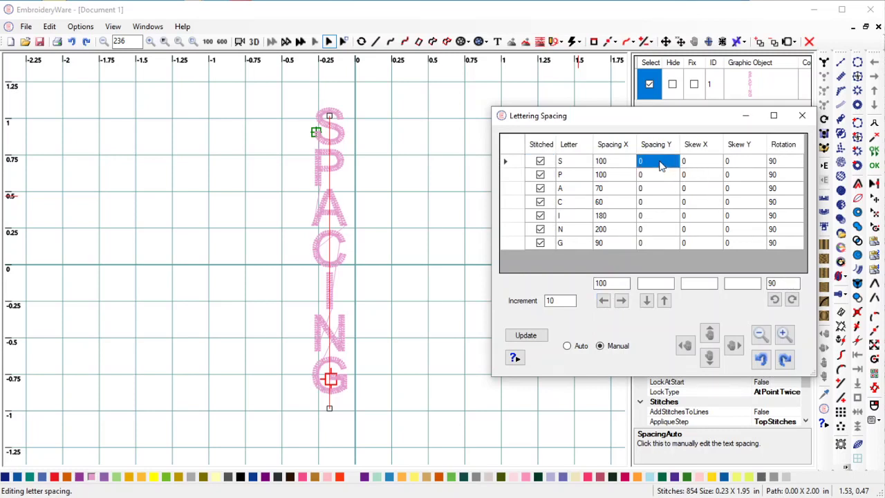
click(698, 163)
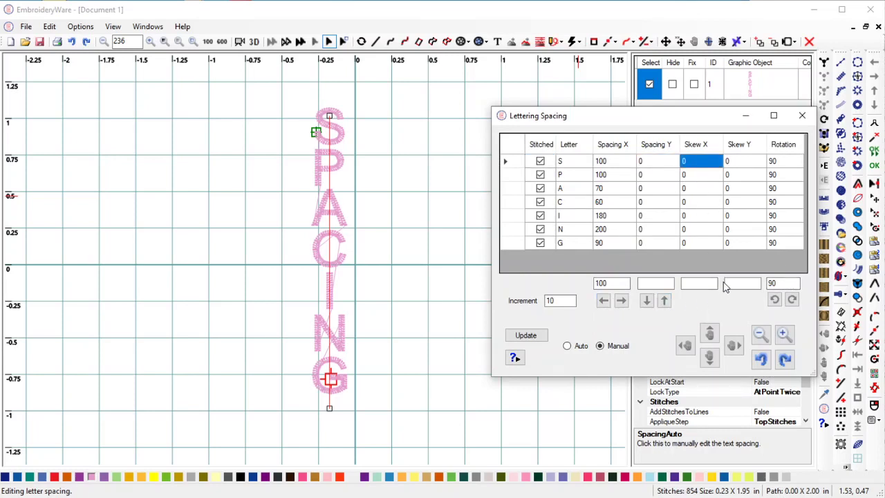
click(702, 283)
text(1)
click(525, 335)
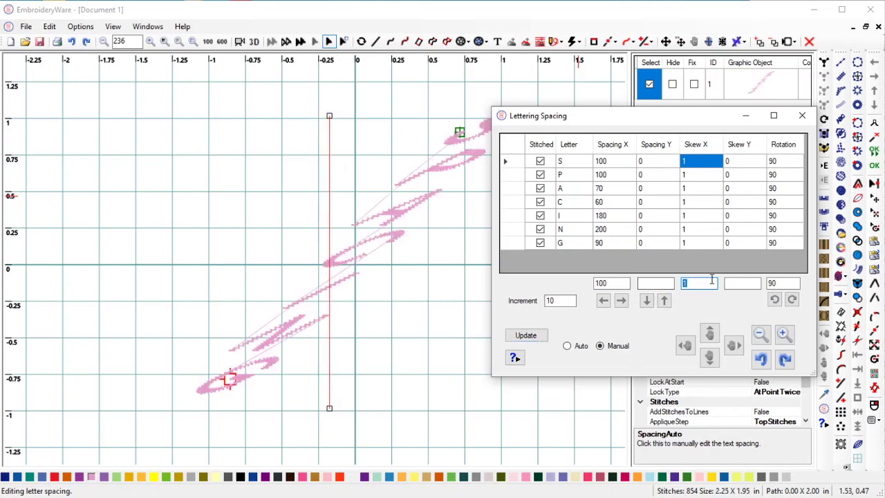
key(BackSpace)
click(538, 335)
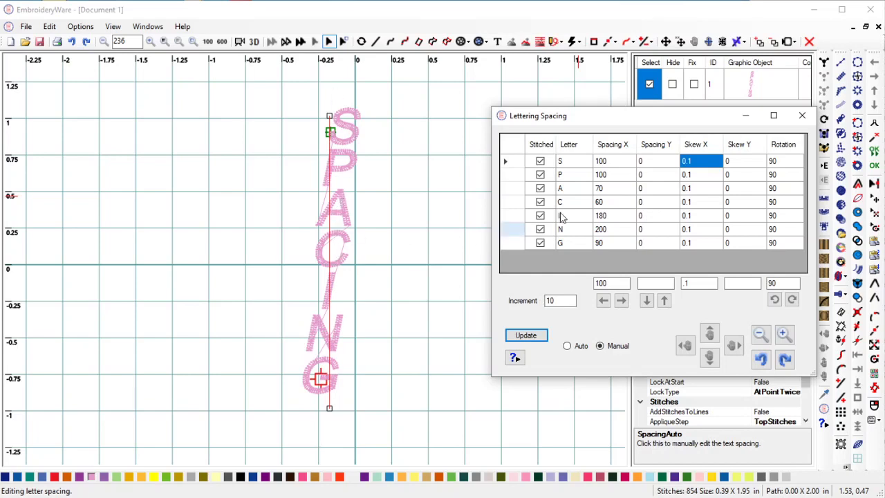
- Reset the skew to 0, then reapply a final Skew X of 0.1 to every letter
click(697, 283)
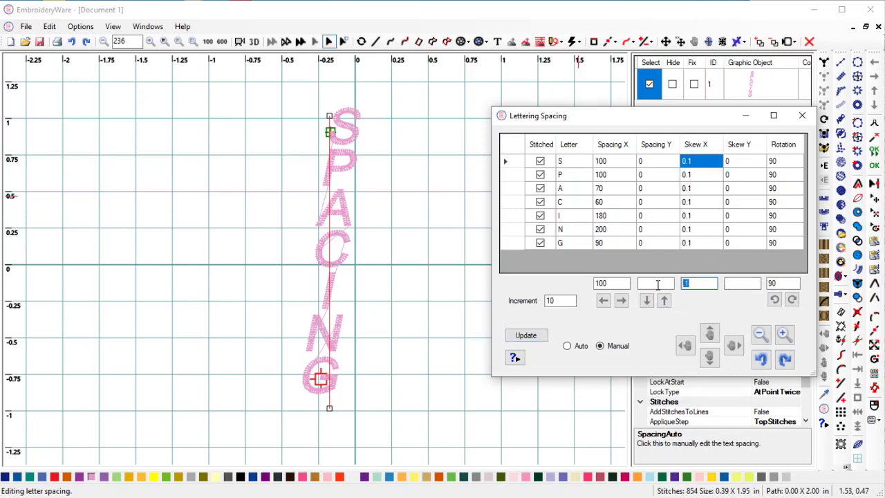
text(0)
click(540, 335)
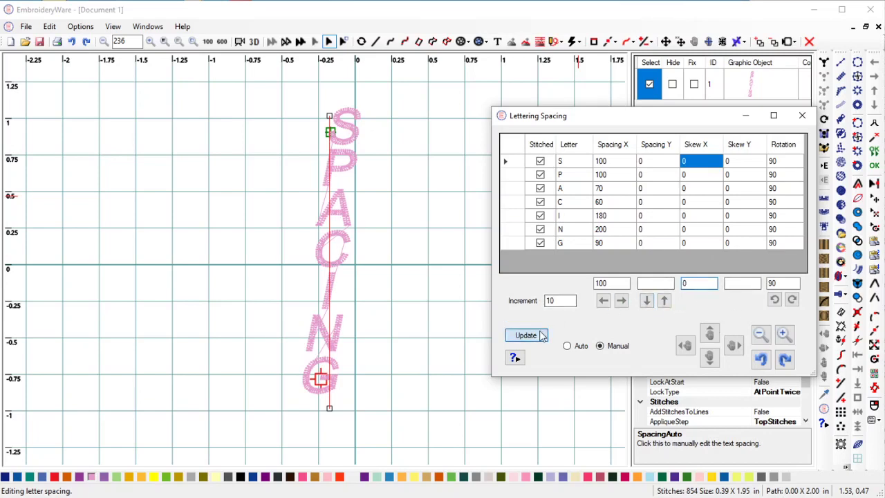
click(702, 284)
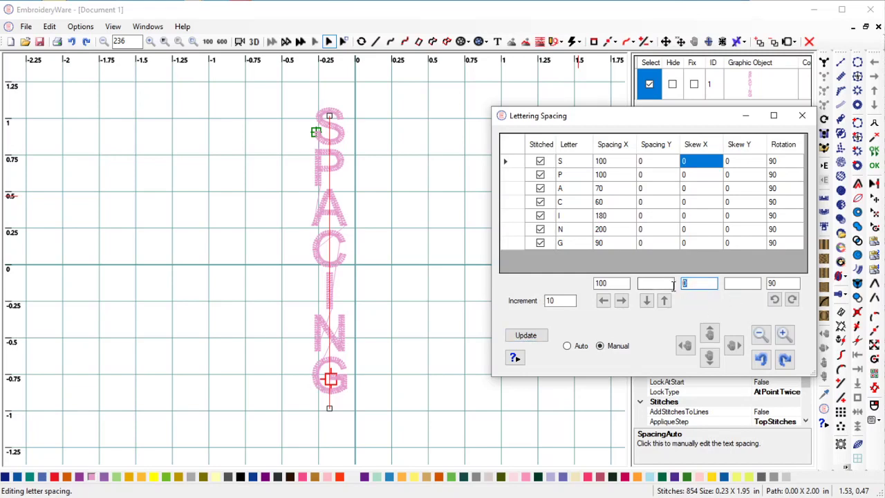
text(.)
key(BackSpace)
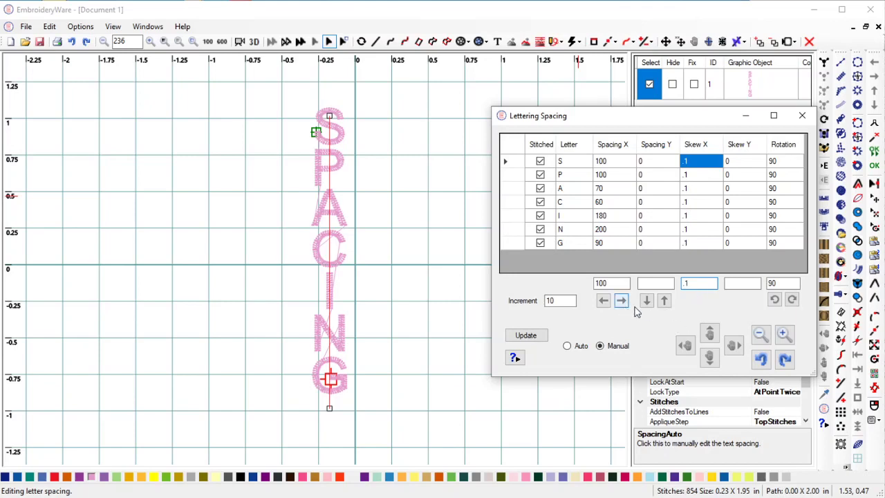
click(525, 337)
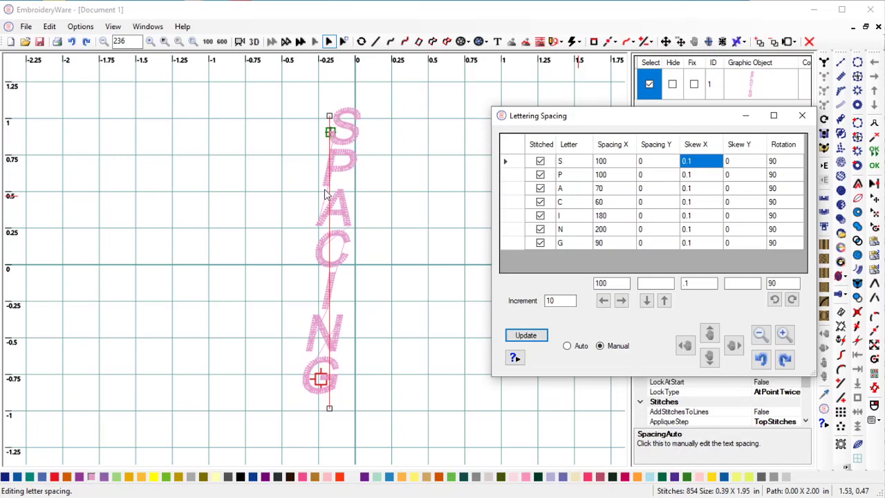
- Set letter P's Spacing Y to 10, and letters A and C to 20
click(668, 175)
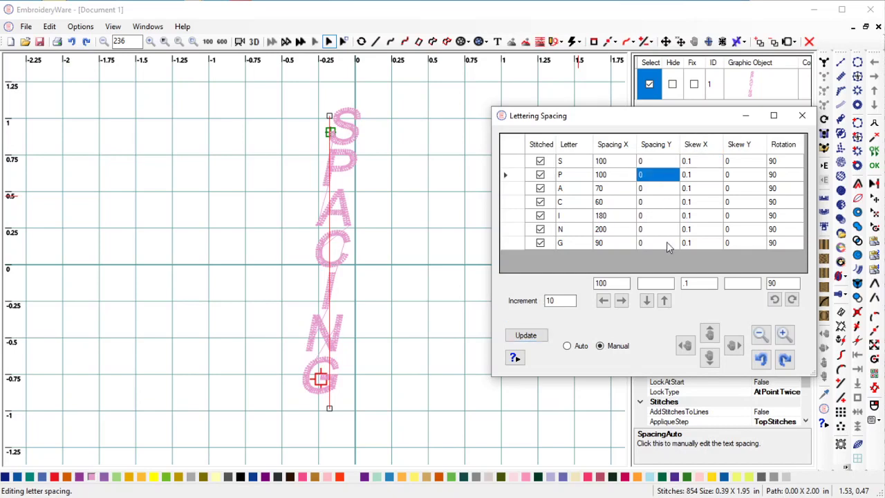
click(664, 301)
click(647, 191)
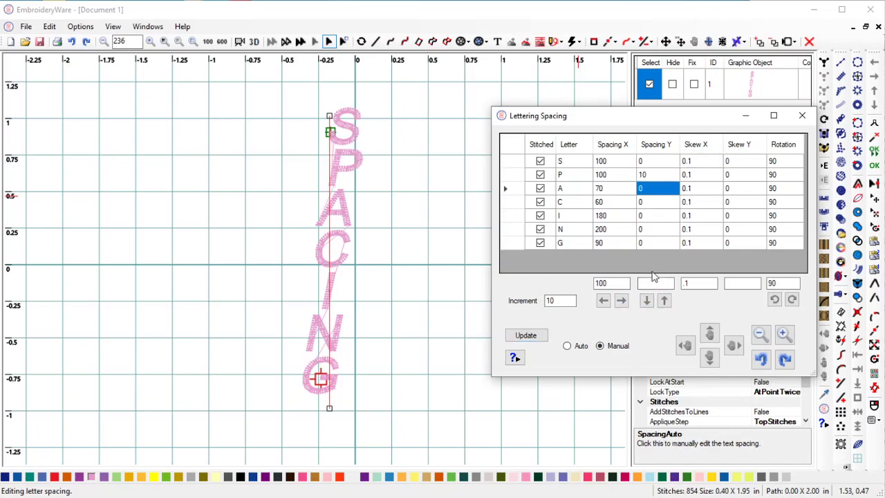
click(664, 302)
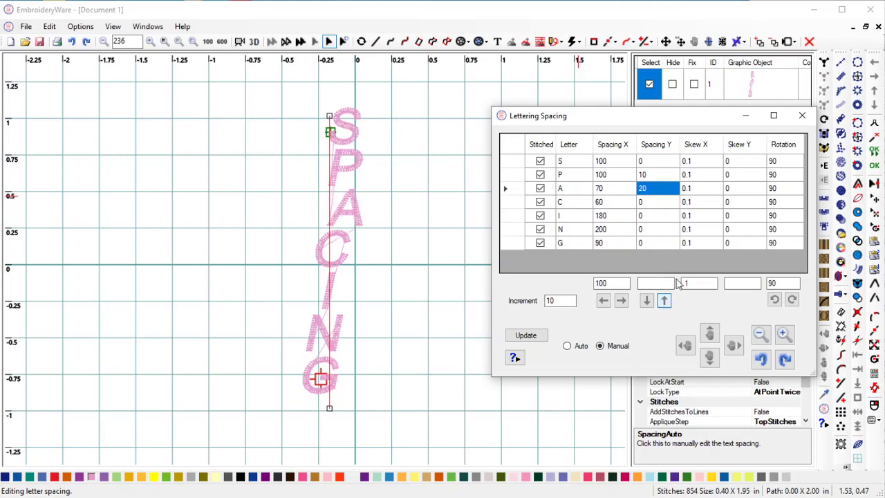
click(664, 301)
click(665, 301)
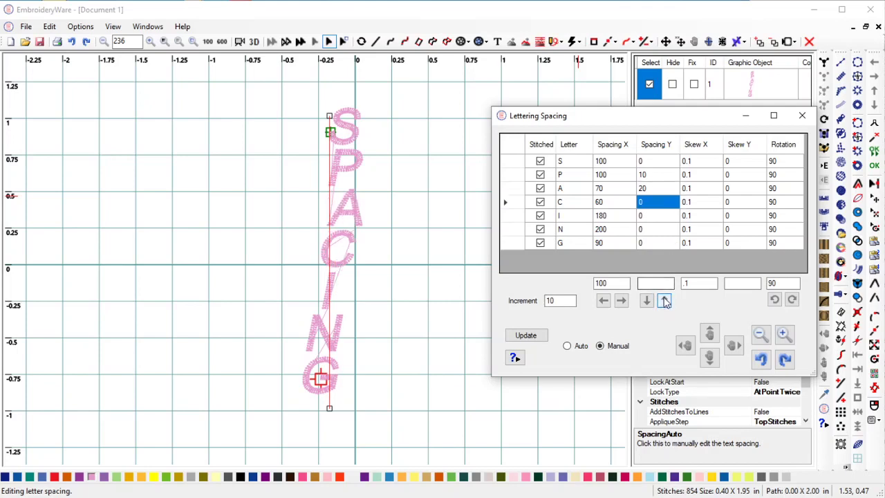
click(664, 302)
click(663, 302)
click(663, 301)
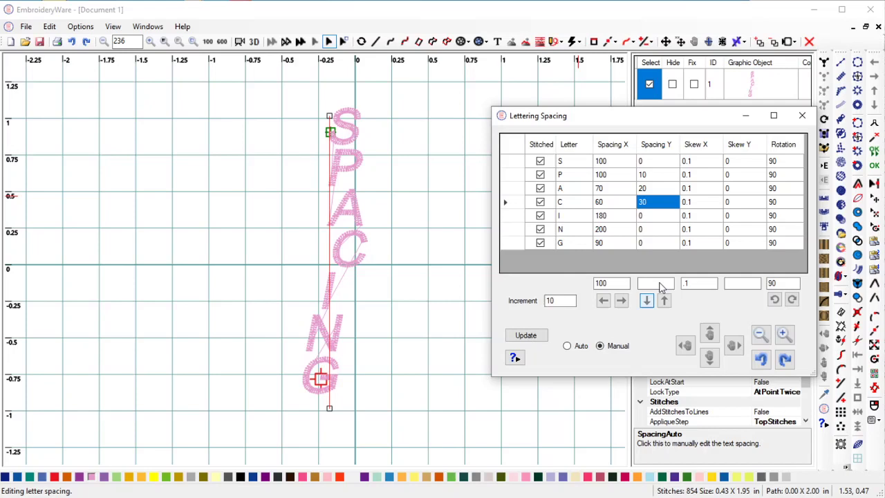
click(647, 300)
- Set letter I's Spacing Y to 20, and letters N and G to 40
click(657, 215)
click(664, 301)
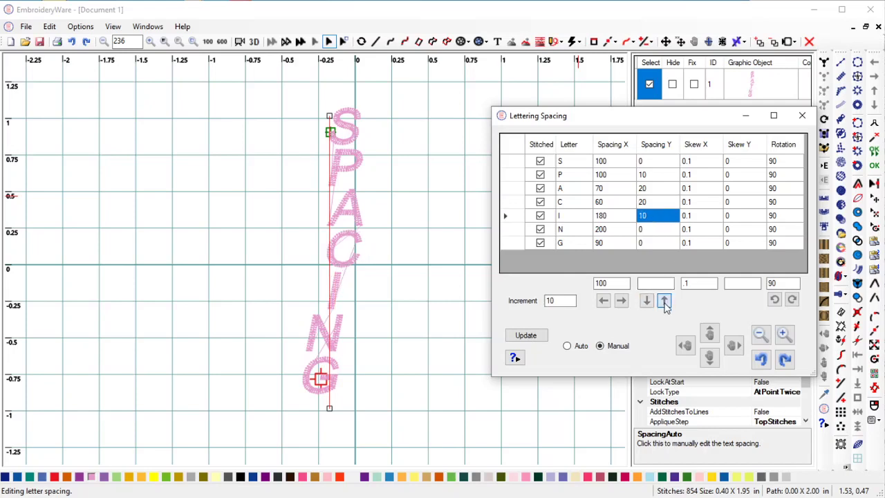
click(664, 301)
key(Down)
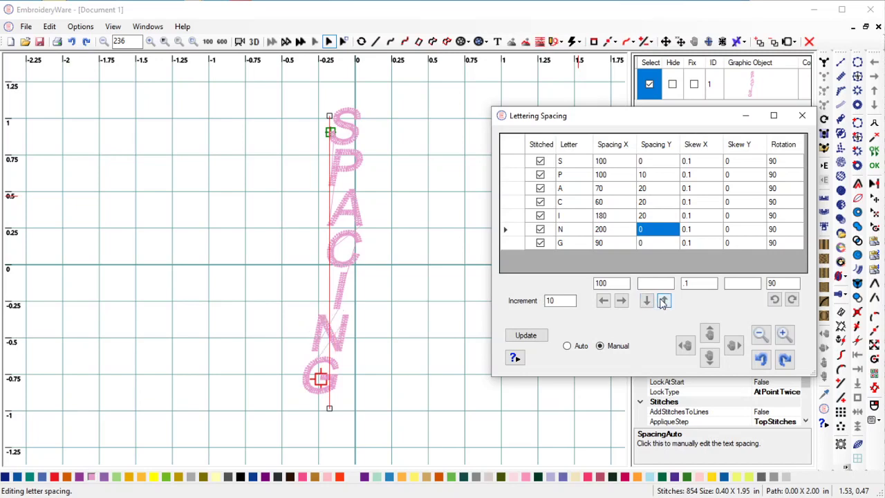
click(663, 301)
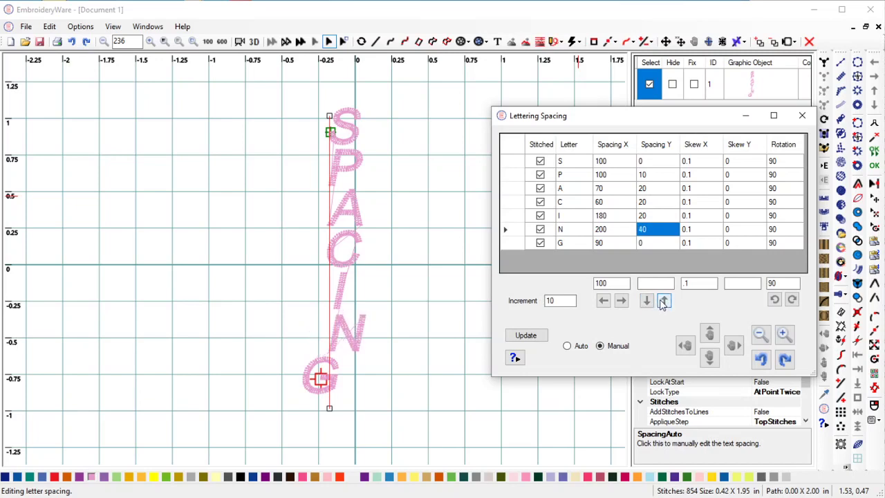
click(651, 242)
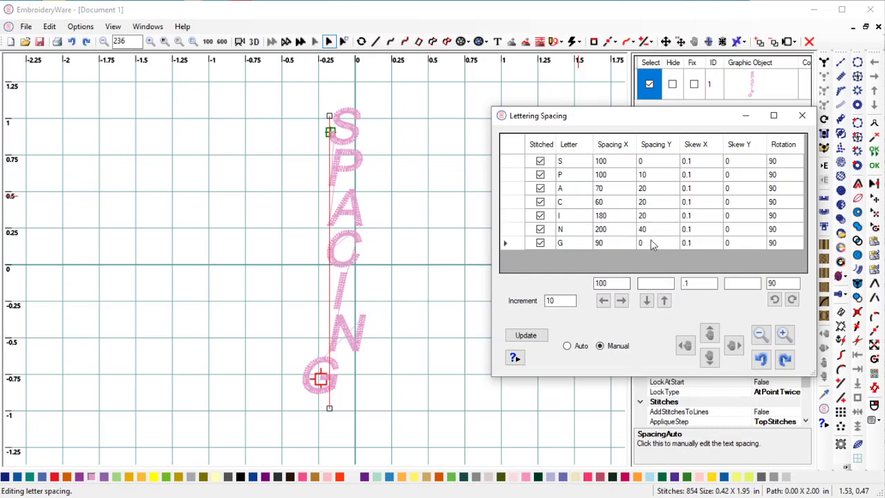
click(663, 301)
click(664, 302)
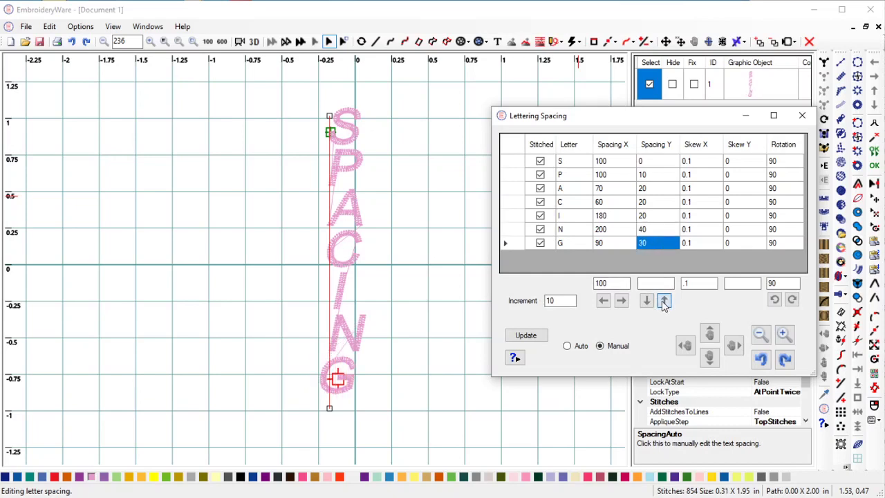
click(664, 302)
click(664, 302)
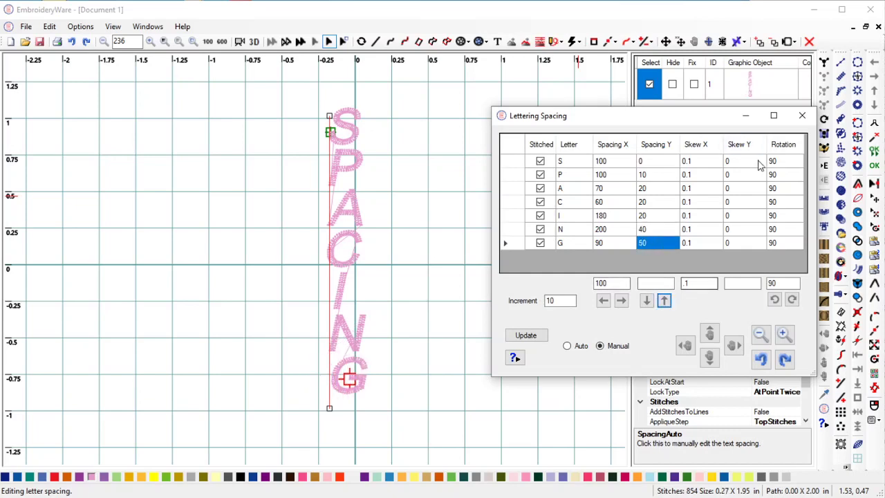
click(647, 302)
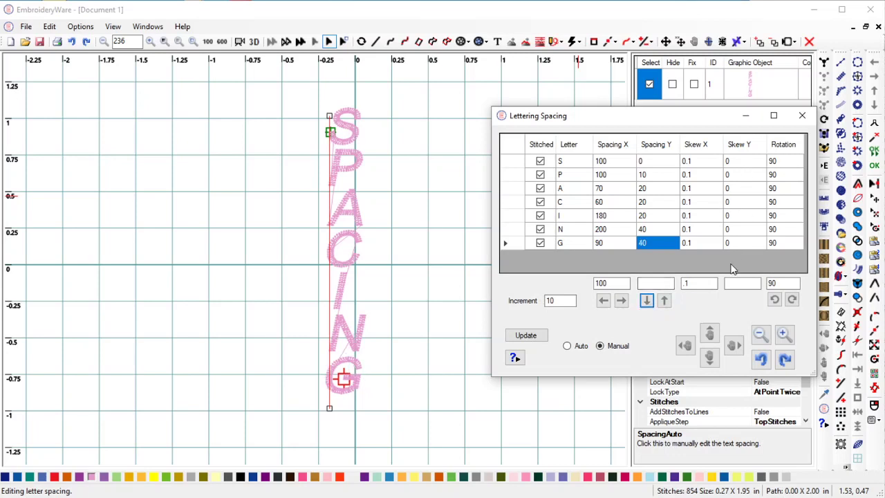
click(738, 284)
- Change every letter's Skew Y to 0.2, close the spacing editor, and preview the stitches in 3D
text(.1)
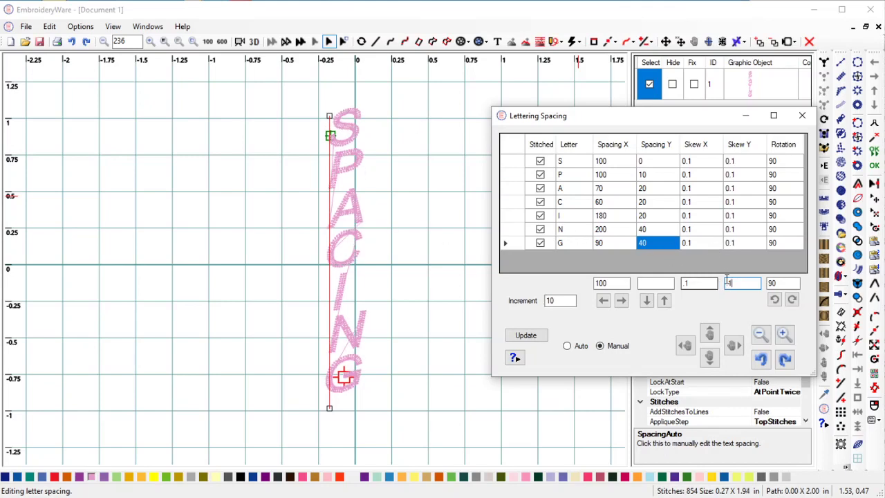
key(BackSpace)
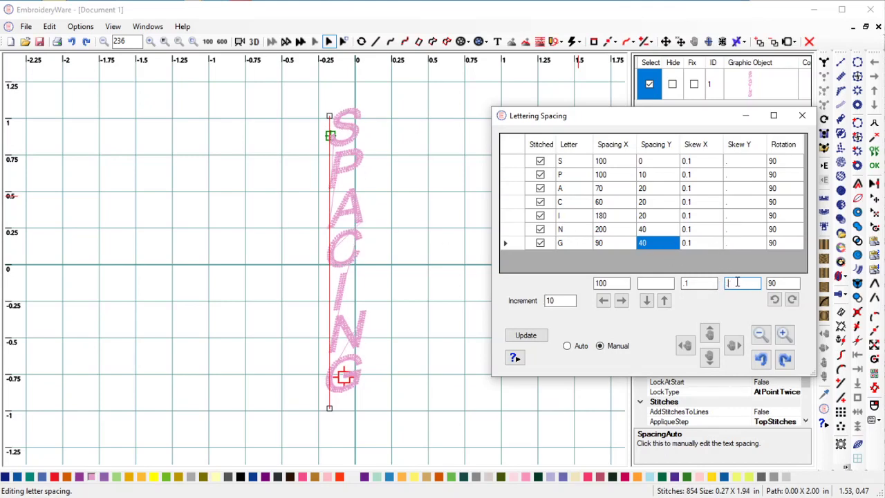
text(2)
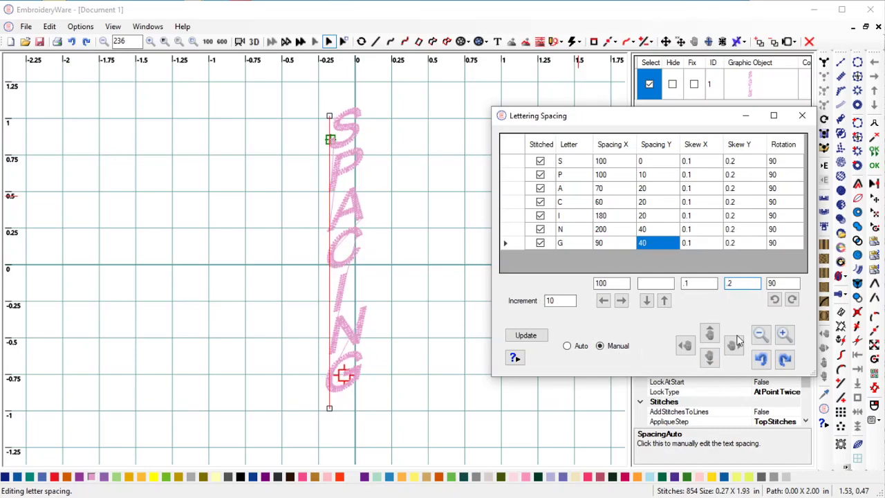
click(802, 116)
click(254, 43)
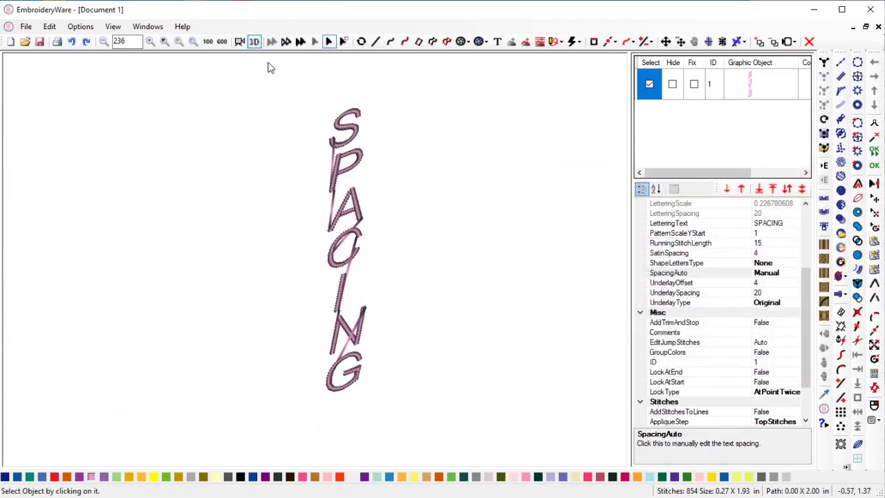
- Turn off the 3D preview and start letter-spacing editing on the envelope SPACING lettering
click(254, 41)
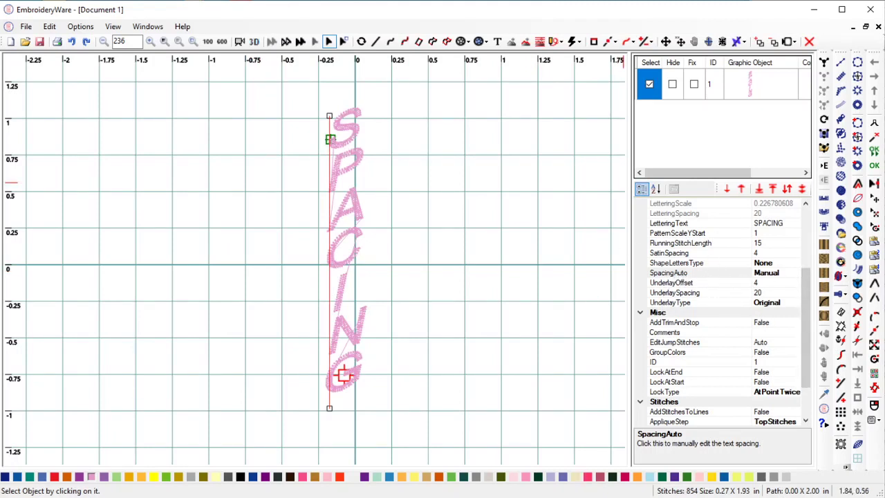
key(s)
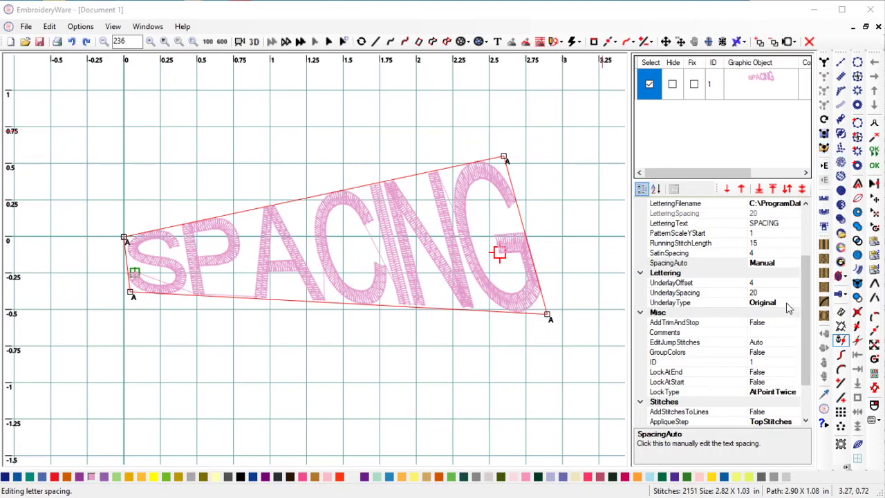
- Open the per-letter SpacingAuto editor and raise letter P's spacing to 90
click(781, 258)
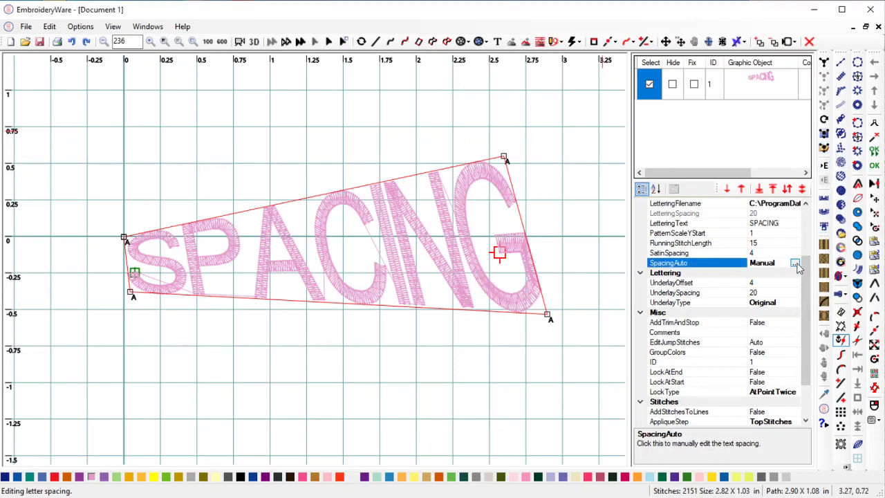
click(795, 263)
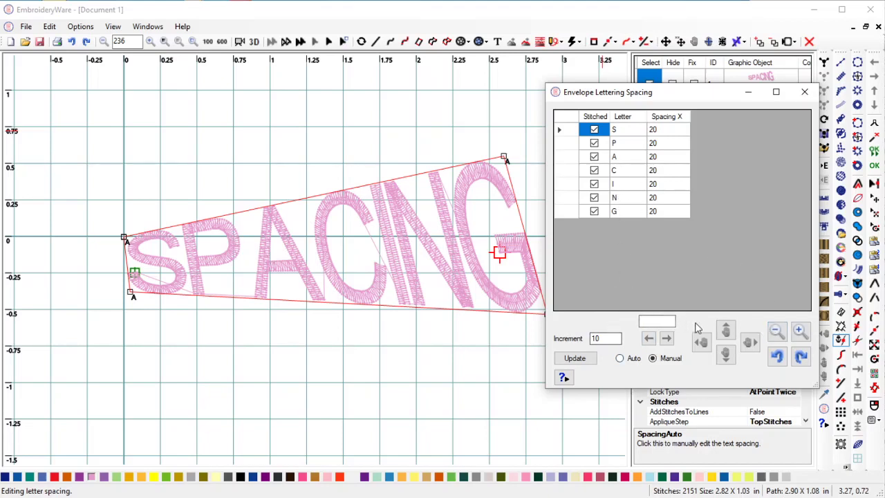
click(660, 211)
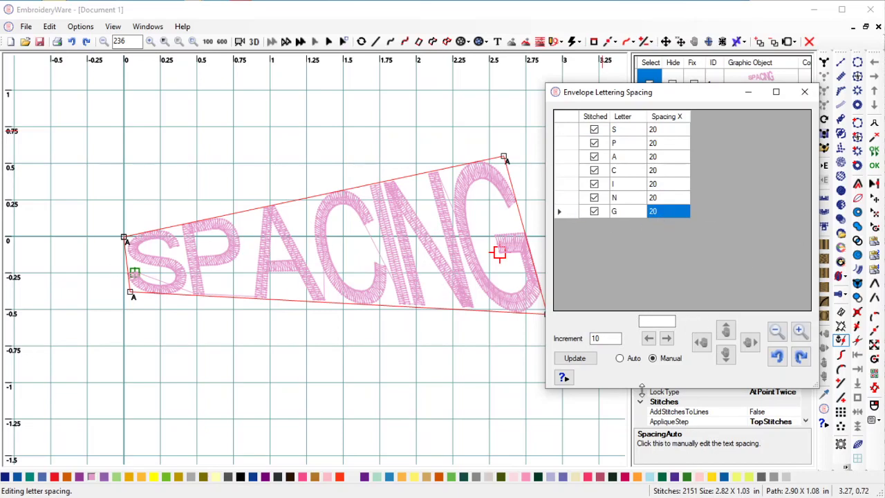
click(668, 145)
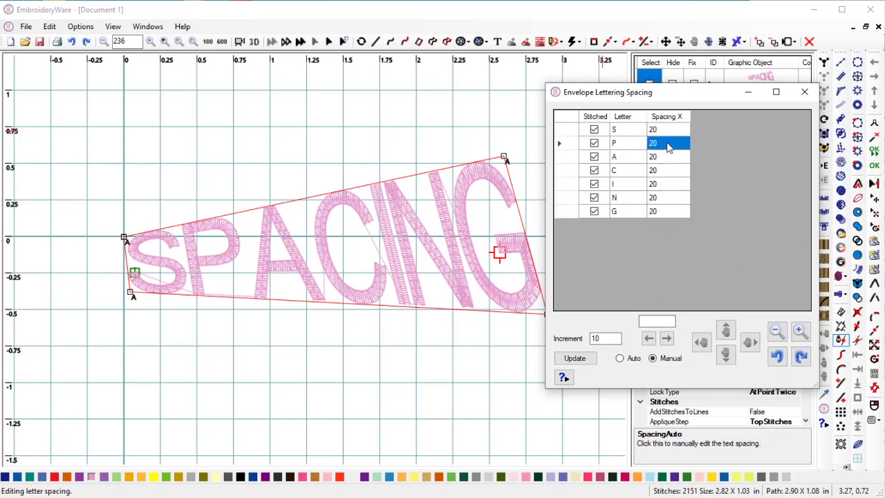
click(666, 339)
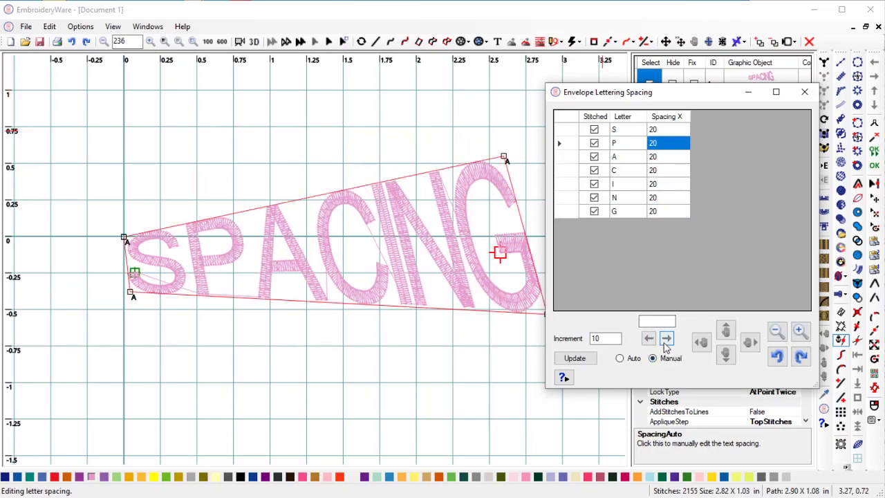
click(667, 340)
click(667, 340)
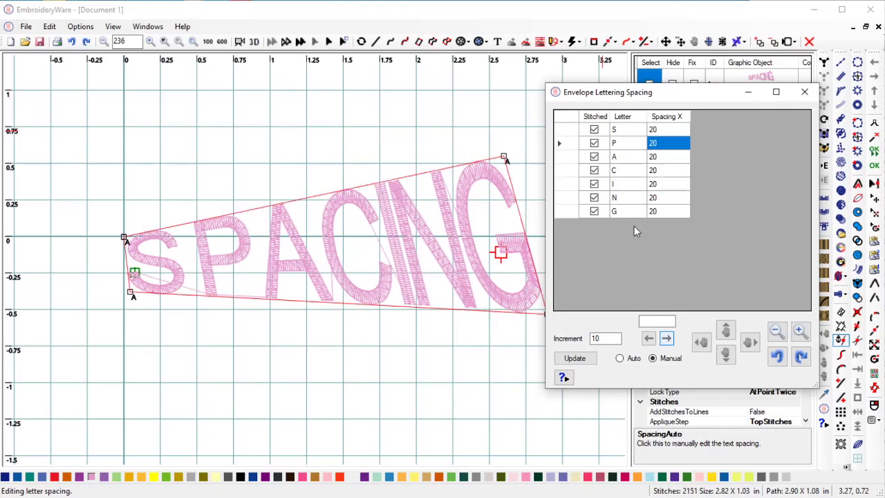
- Set letter A's spacing to -50
click(659, 157)
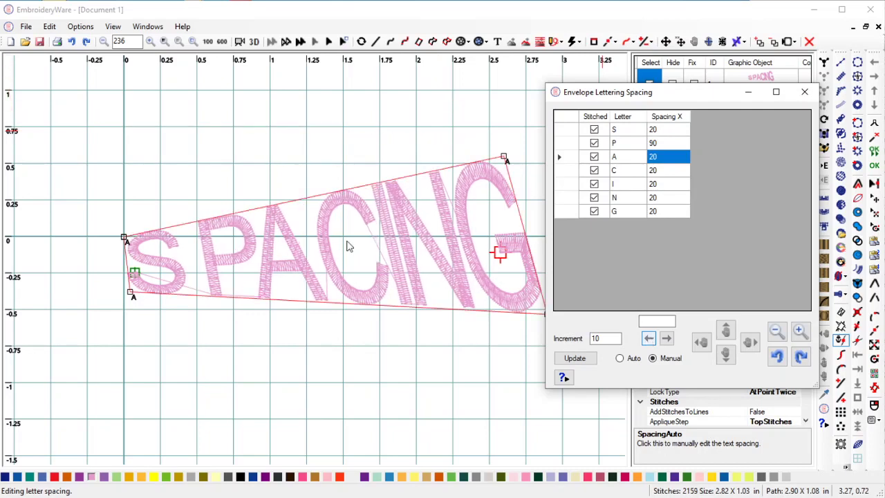
text(-50)
click(672, 145)
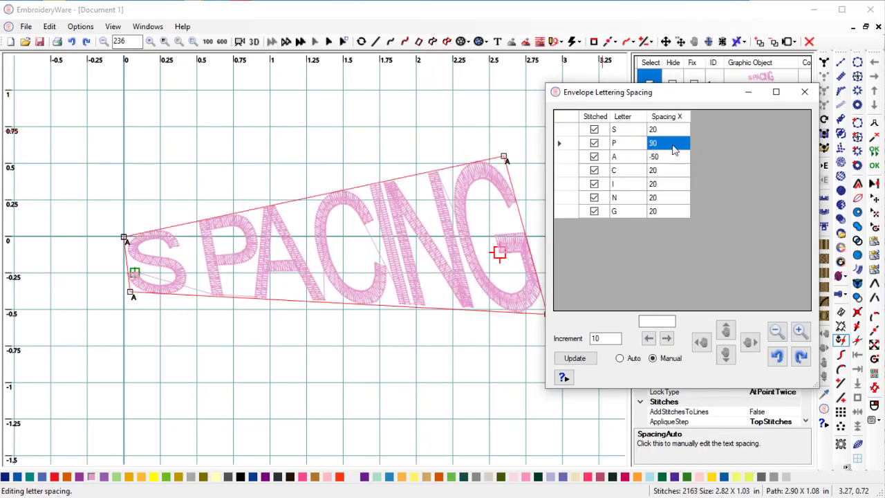